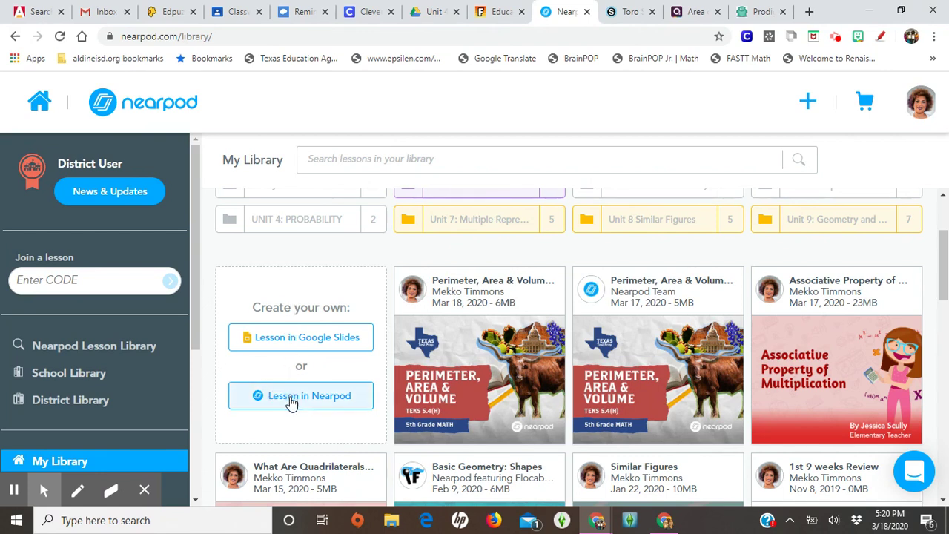
Create a new Nearpod-built lesson from My Library, opening the blank 'Untitled Lesson' editor.
{"action": "left_click", "coordinate": [292, 397]}
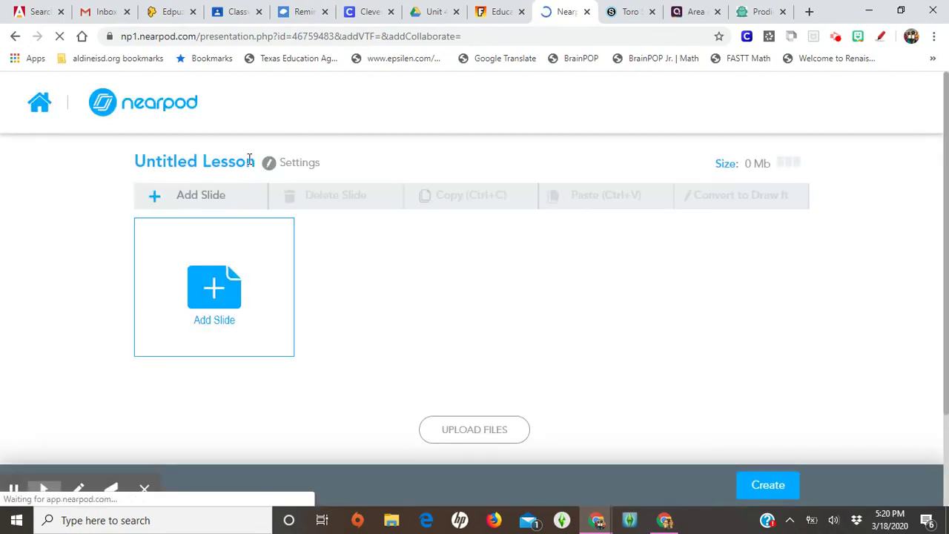
{"action": "left_click", "coordinate": [254, 159]}
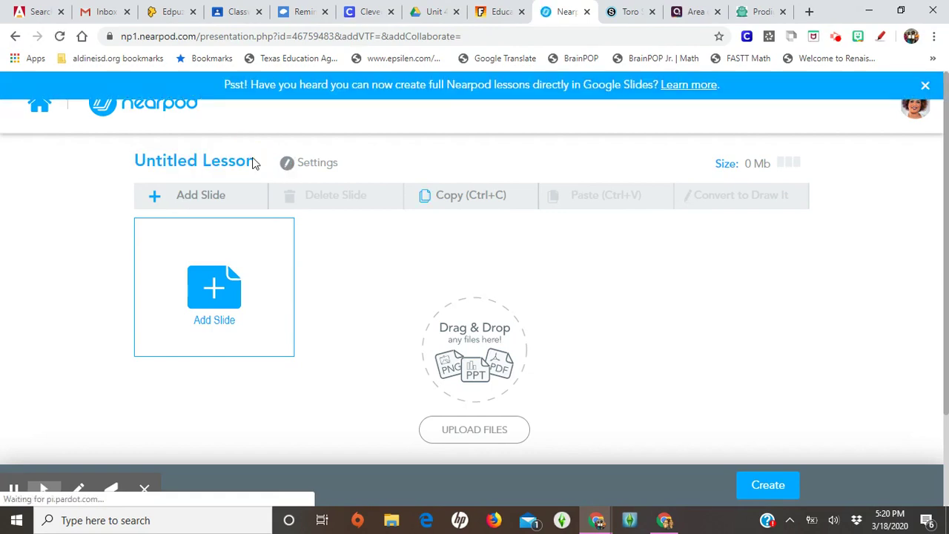
{"action": "scroll", "coordinate": [252, 163], "scroll_direction": "down", "scroll_amount": 1}
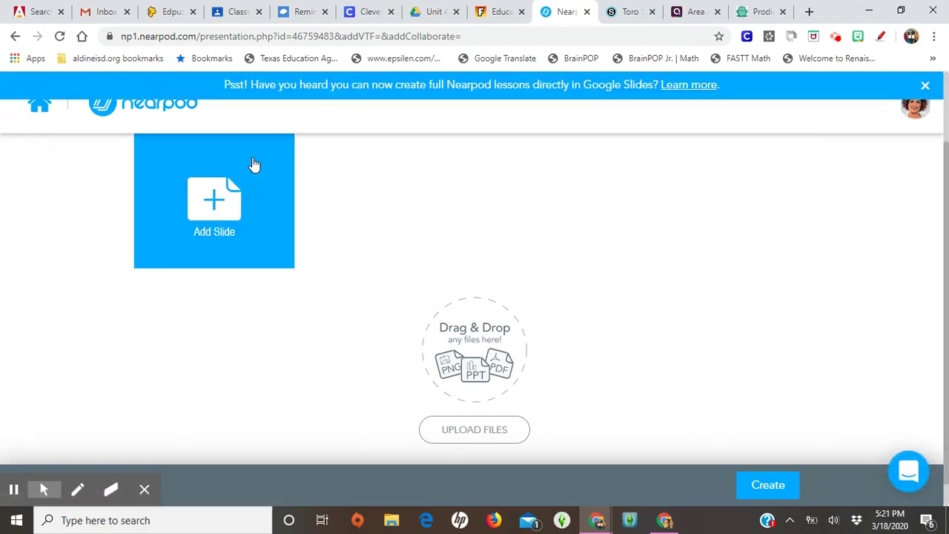
{"action": "scroll", "coordinate": [284, 178], "scroll_direction": "up", "scroll_amount": 1}
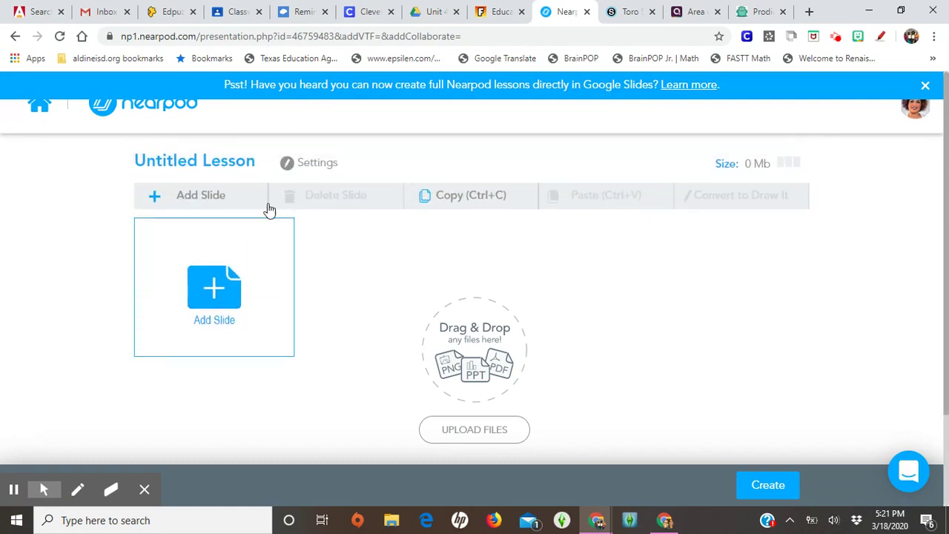
Replace the 'Untitled Lesson' title with 'Demo 3-18-2020'.
{"action": "left_click", "coordinate": [252, 161]}
{"action": "left_click", "coordinate": [257, 162]}
{"action": "key", "text": "BackSpace"}
{"action": "key", "text": "BackSpace"}
{"action": "key", "text": "BackSpace"}
{"action": "key", "text": "BackSpace"}
{"action": "key", "text": "BackSpace"}
{"action": "key", "text": "BackSpace"}
{"action": "key", "text": "BackSpace"}
{"action": "key", "text": "BackSpace"}
{"action": "key", "text": "BackSpace"}
{"action": "key", "text": "BackSpace"}
{"action": "key", "text": "BackSpace"}
{"action": "key", "text": "BackSpace"}
{"action": "key", "text": "BackSpace"}
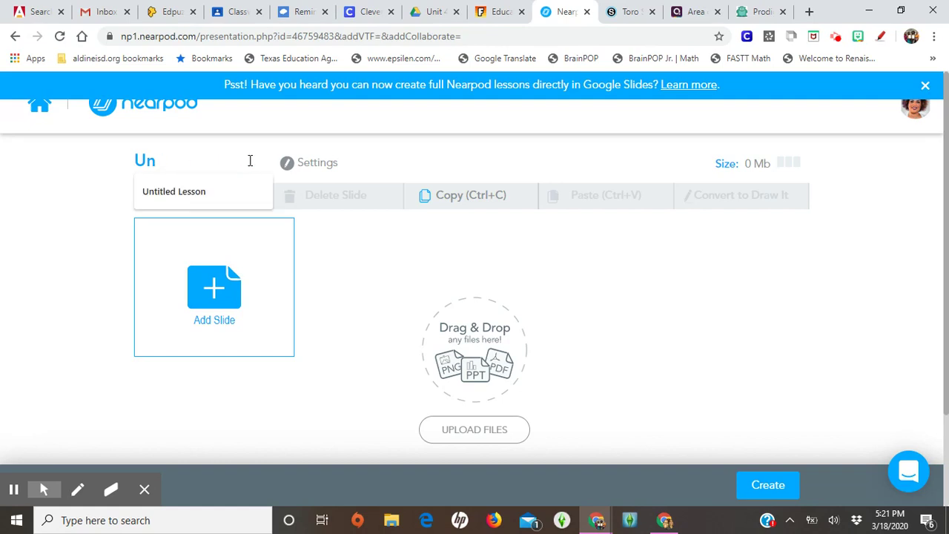
{"action": "key", "text": "BackSpace"}
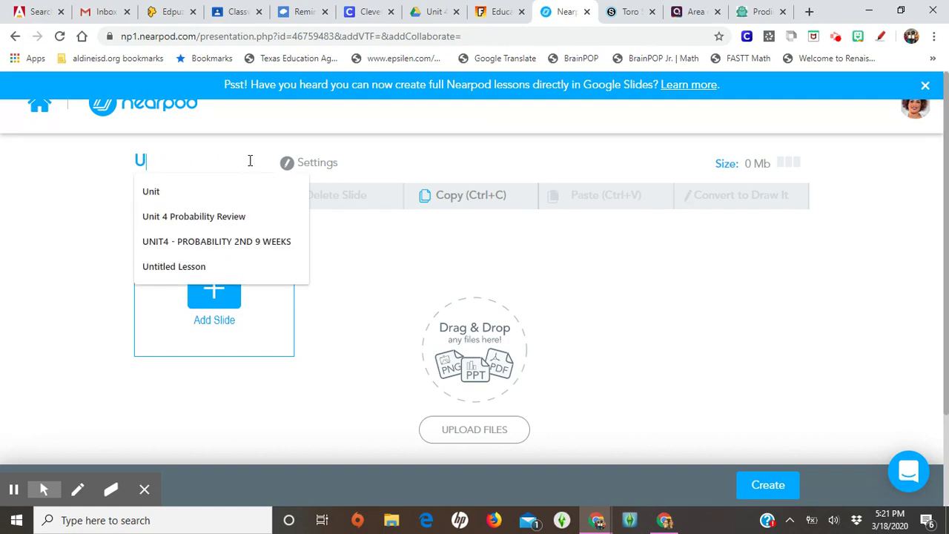
{"action": "key", "text": "BackSpace"}
{"action": "type", "text": "Demo 3-18-2020"}
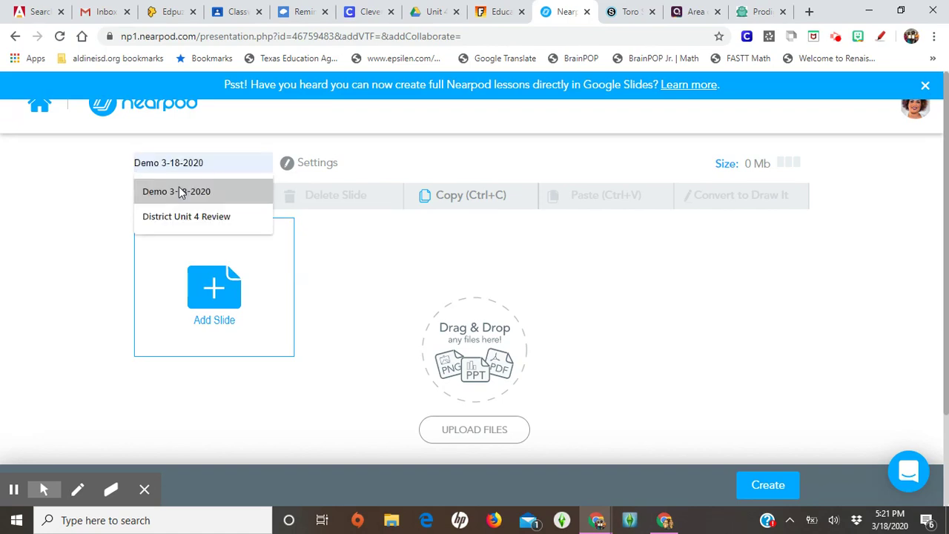
{"action": "left_click", "coordinate": [180, 189]}
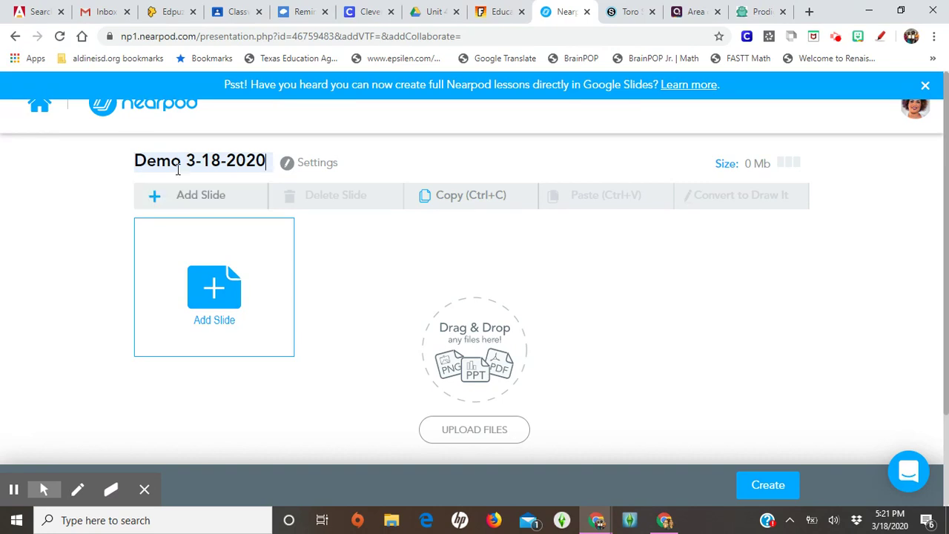
Set the lesson details to grade 7th and subject Math, and submit them.
{"action": "left_click", "coordinate": [317, 165]}
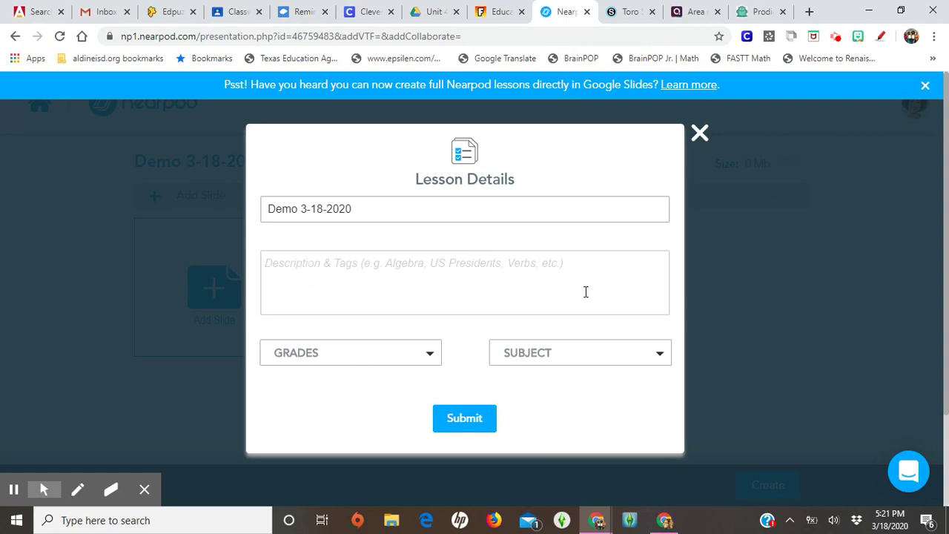
{"action": "left_click", "coordinate": [431, 360]}
{"action": "left_click", "coordinate": [283, 330]}
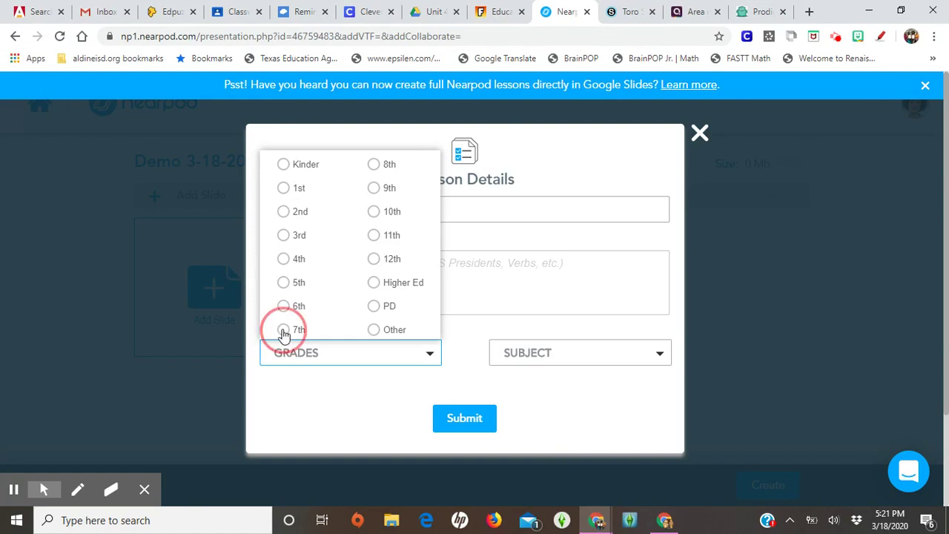
{"action": "left_click", "coordinate": [661, 356]}
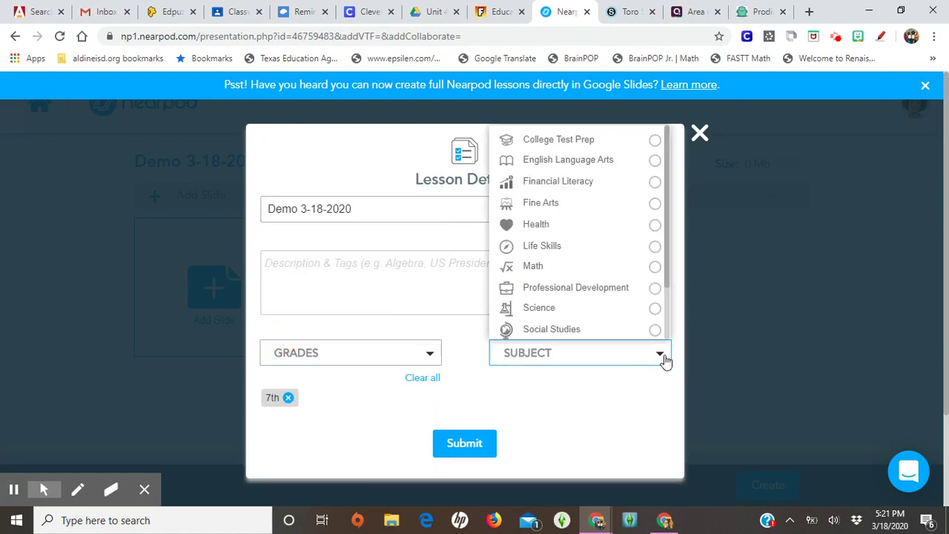
{"action": "left_click", "coordinate": [656, 267]}
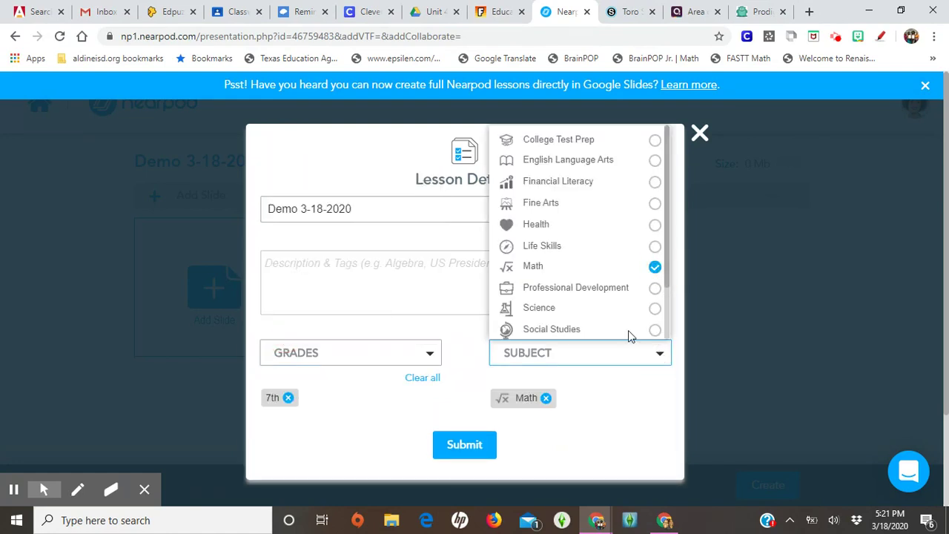
{"action": "left_click", "coordinate": [466, 446]}
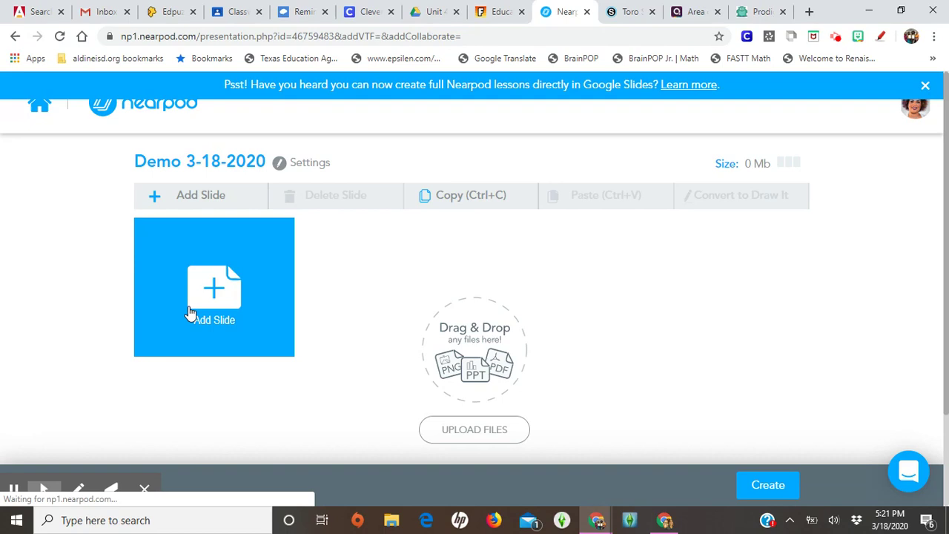
Add a plain Slide to the lesson from the Add Content options.
{"action": "left_click", "coordinate": [219, 327]}
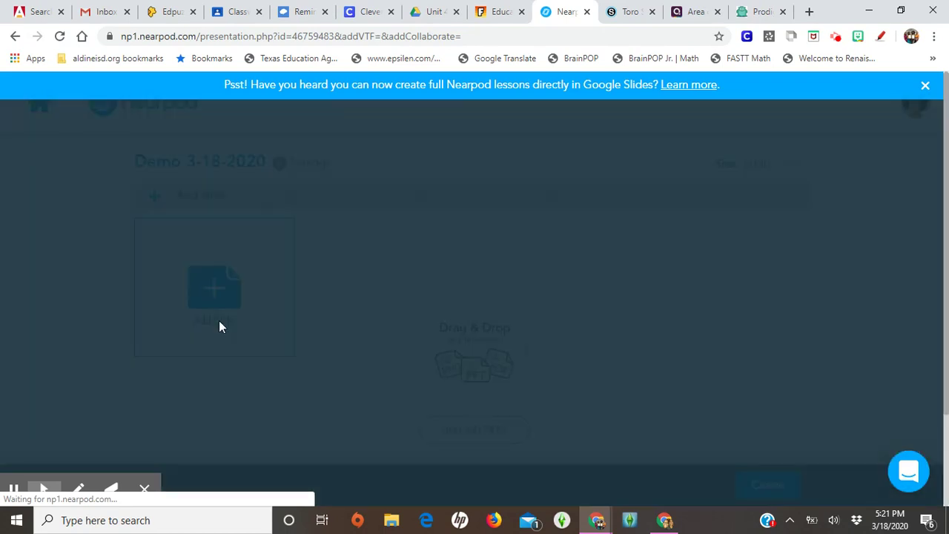
{"action": "left_click", "coordinate": [288, 319]}
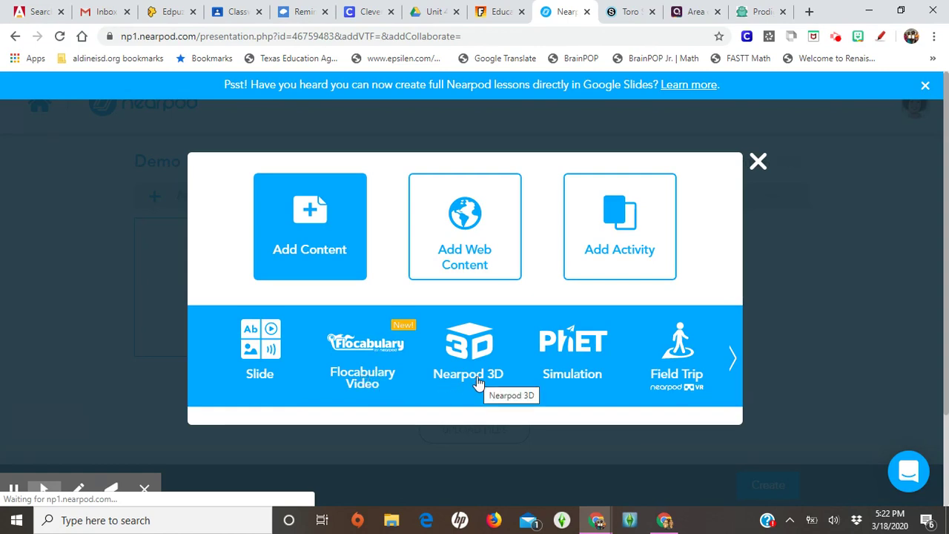
{"action": "left_click", "coordinate": [732, 358]}
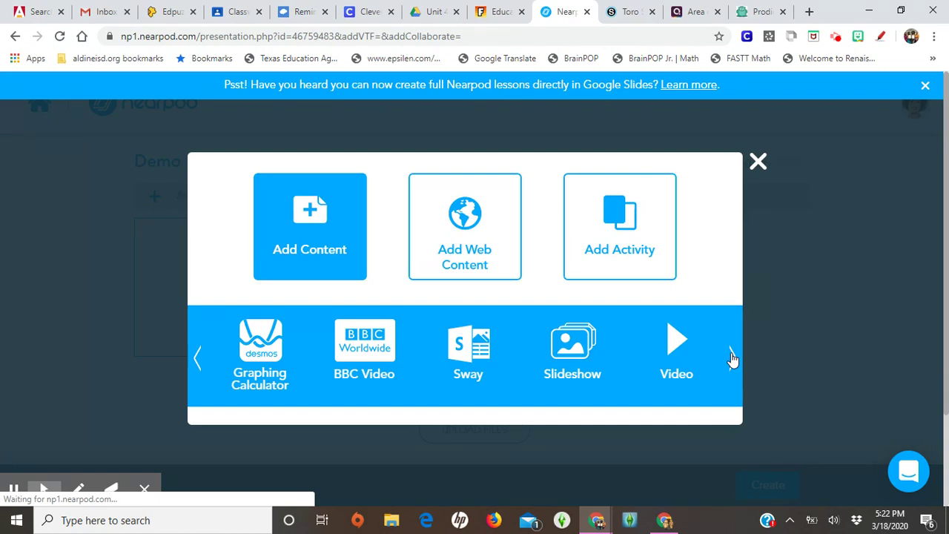
{"action": "left_click", "coordinate": [198, 362]}
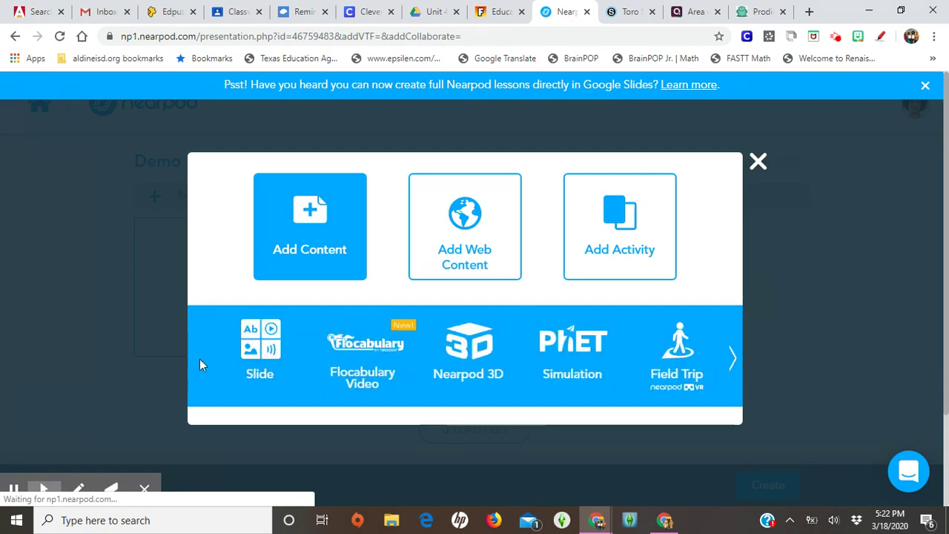
{"action": "left_click", "coordinate": [246, 371]}
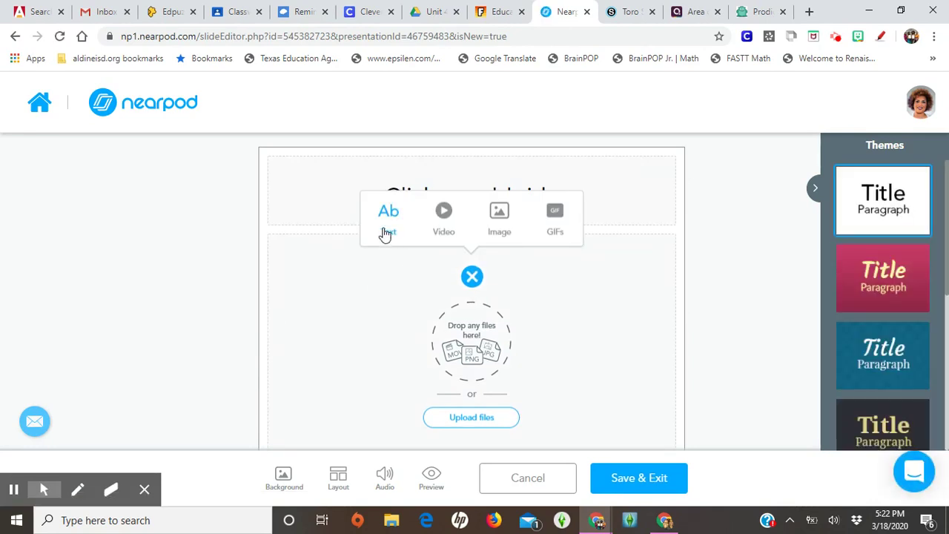
Insert the 'Probability – What are the chances?' pie-chart image from a Google image search.
{"action": "left_click", "coordinate": [501, 239]}
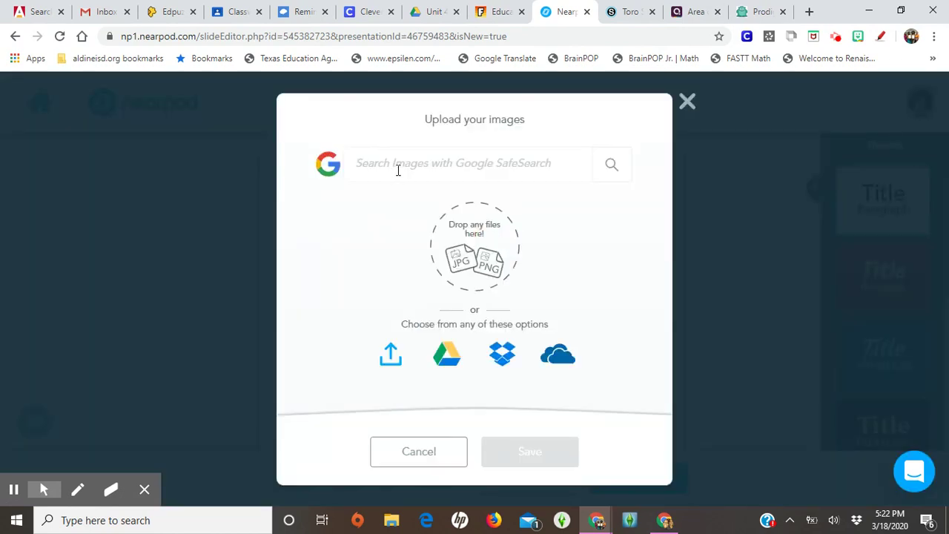
{"action": "left_click", "coordinate": [399, 170]}
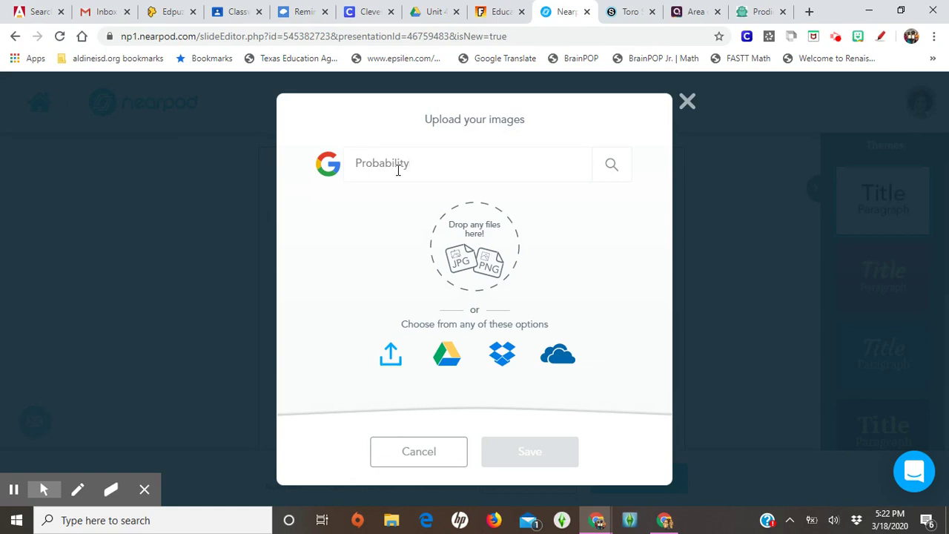
{"action": "left_click", "coordinate": [614, 166]}
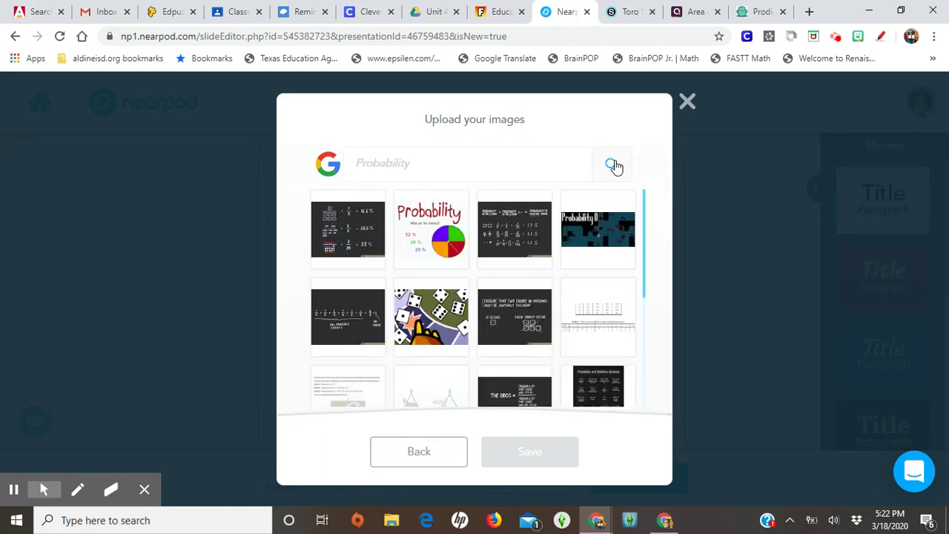
{"action": "left_click", "coordinate": [467, 260]}
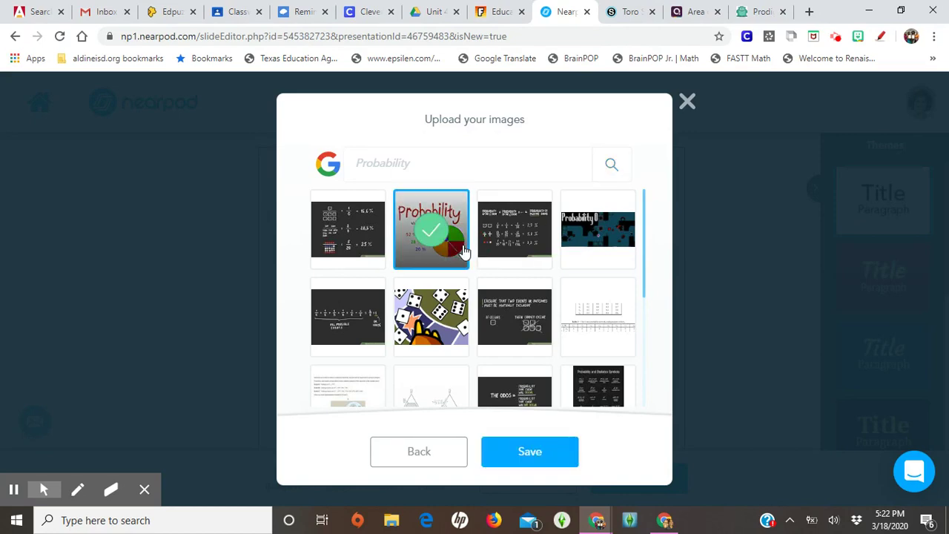
{"action": "left_click", "coordinate": [504, 464]}
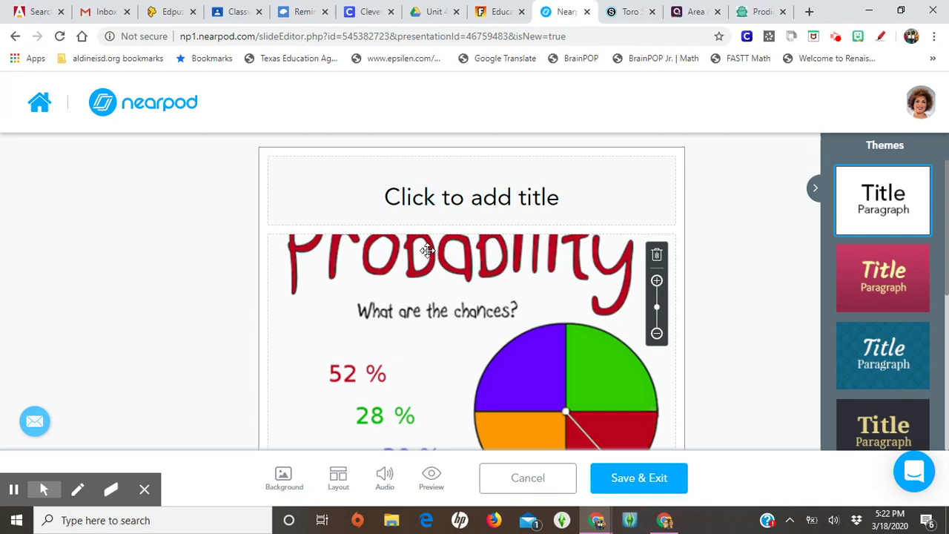
Title the slide 'Unit 4'.
{"action": "left_click", "coordinate": [419, 191]}
{"action": "type", "text": "U"}
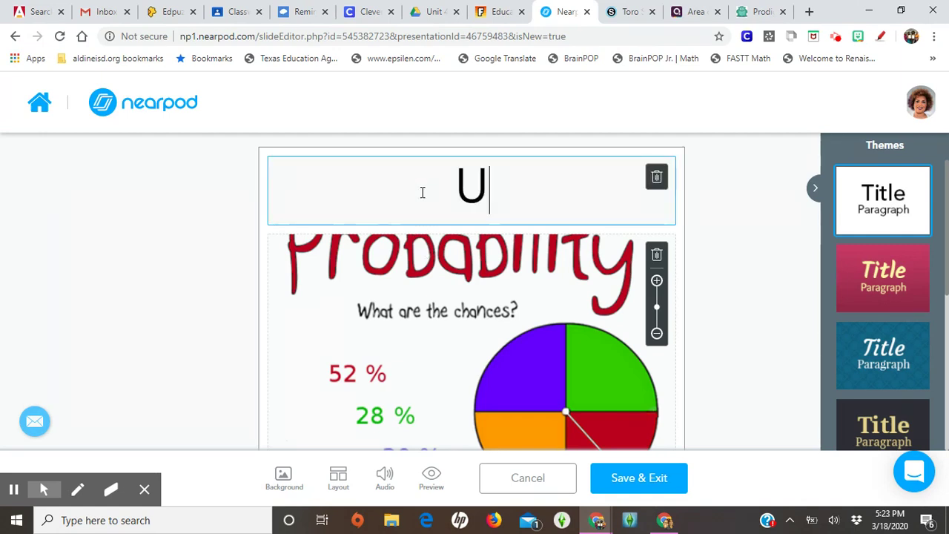
{"action": "type", "text": "nit 4"}
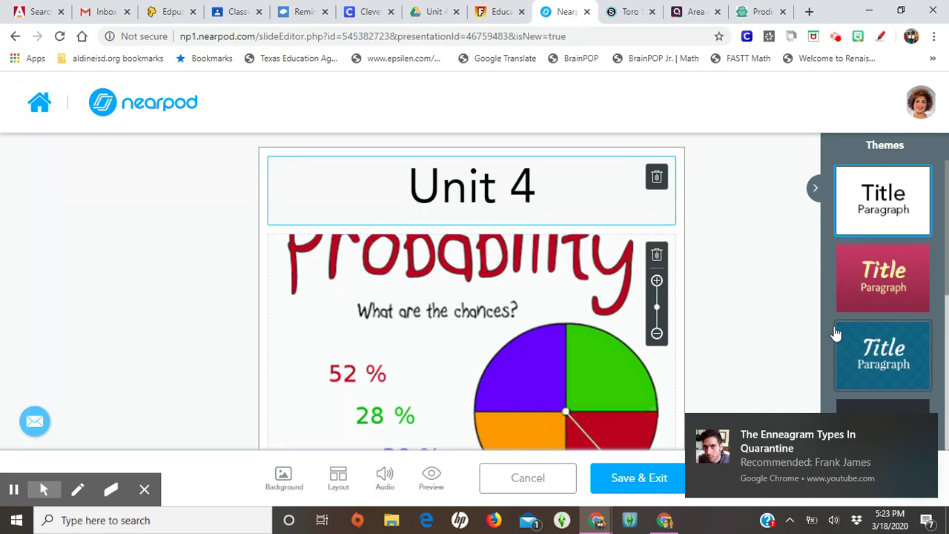
{"action": "left_click", "coordinate": [925, 428]}
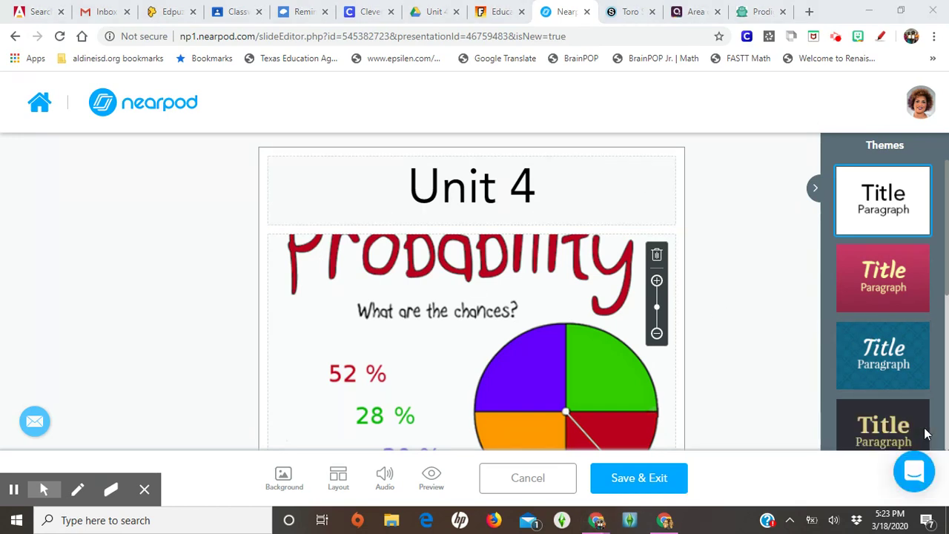
{"action": "left_click", "coordinate": [673, 395]}
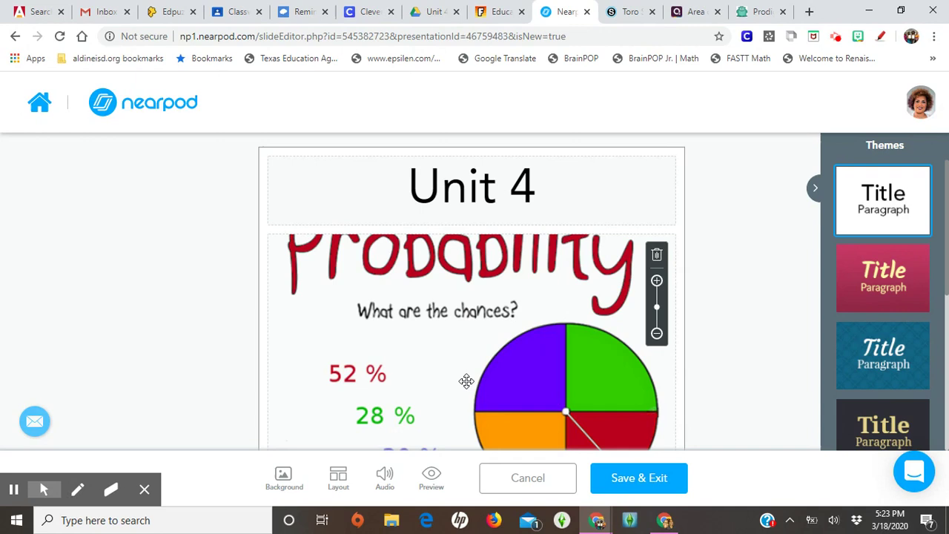
Record a voice narration for the slide.
{"action": "left_click", "coordinate": [385, 478]}
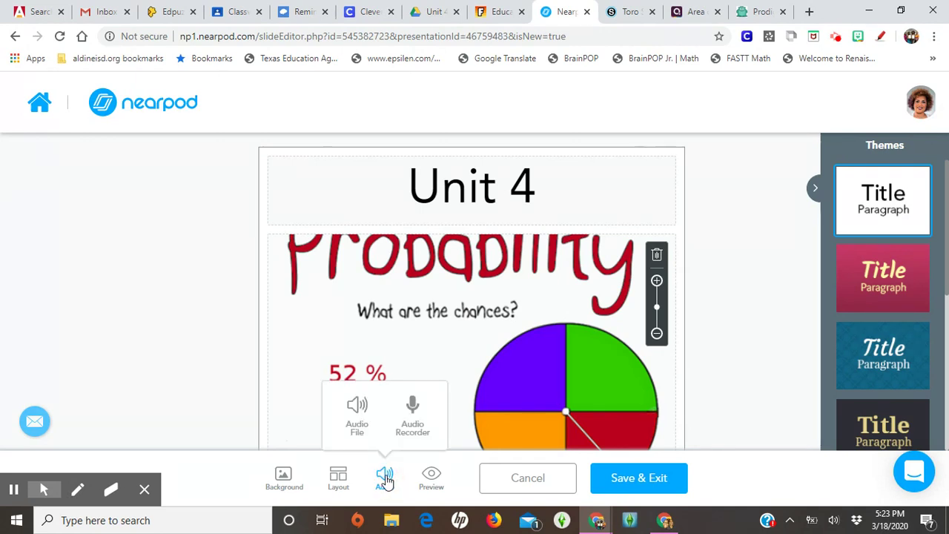
{"action": "left_click", "coordinate": [413, 430]}
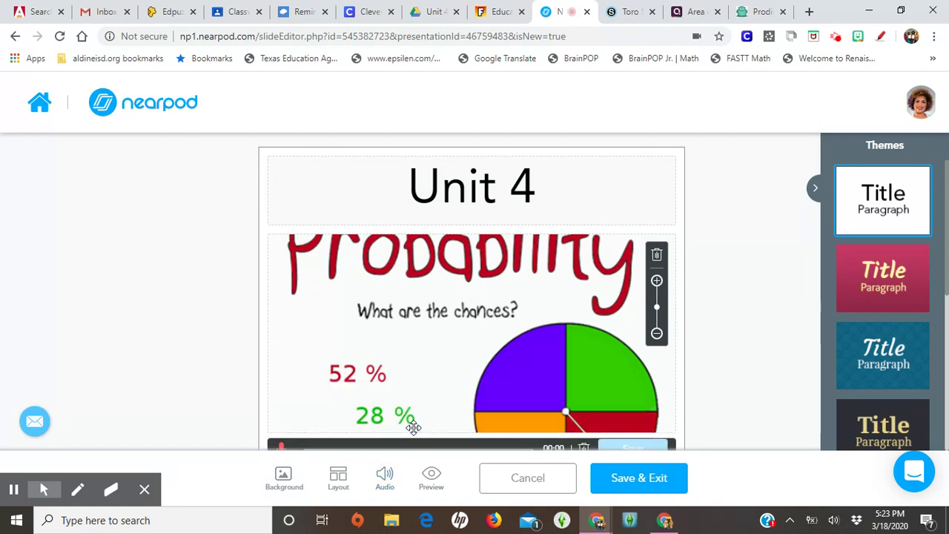
{"action": "scroll", "coordinate": [720, 382], "scroll_direction": "down", "scroll_amount": 1}
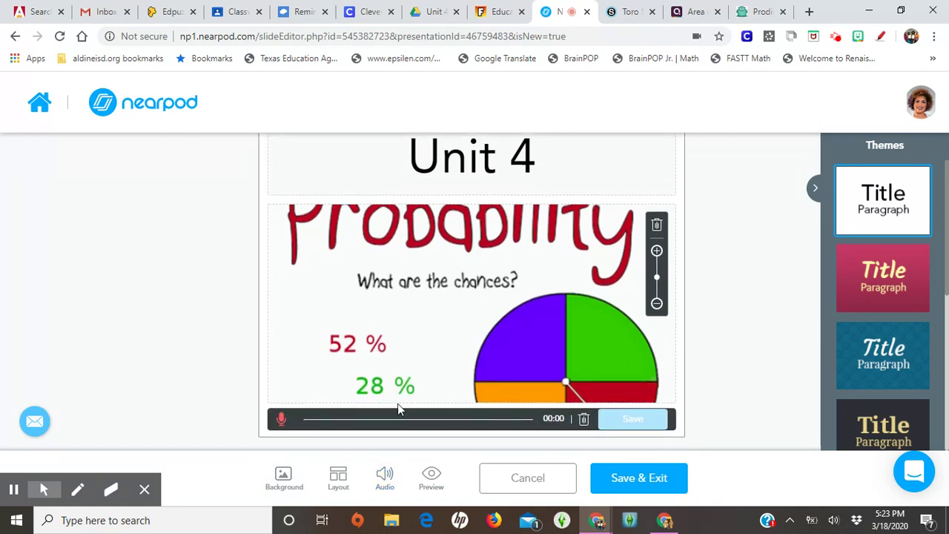
{"action": "left_click", "coordinate": [281, 421]}
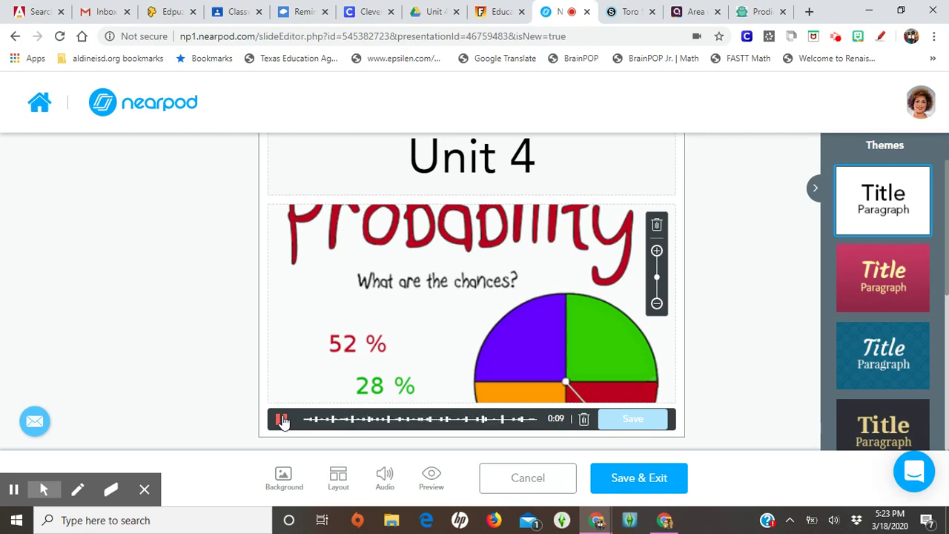
{"action": "left_click", "coordinate": [282, 421]}
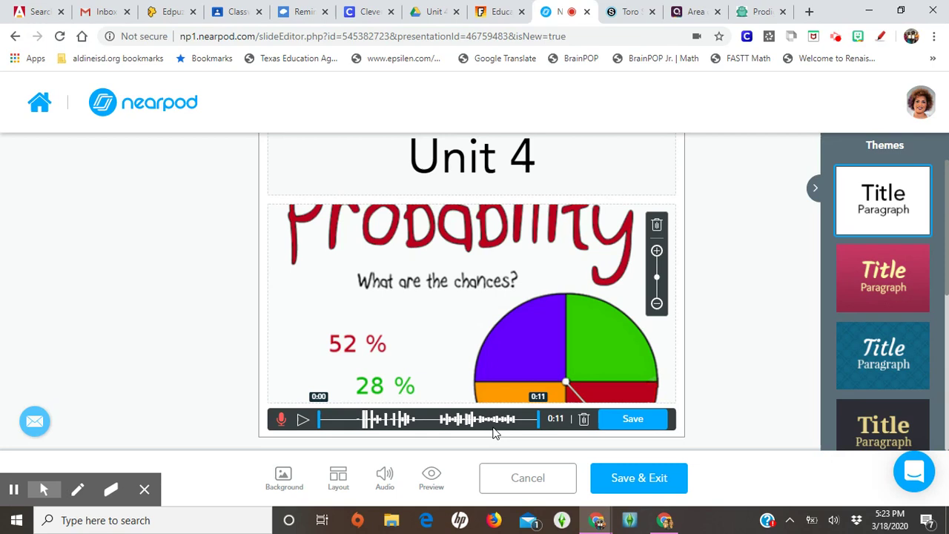
Trim the narration to 0:01–0:10, play it back, and save it to the slide.
{"action": "left_click_drag", "start_coordinate": [319, 420], "coordinate": [362, 421]}
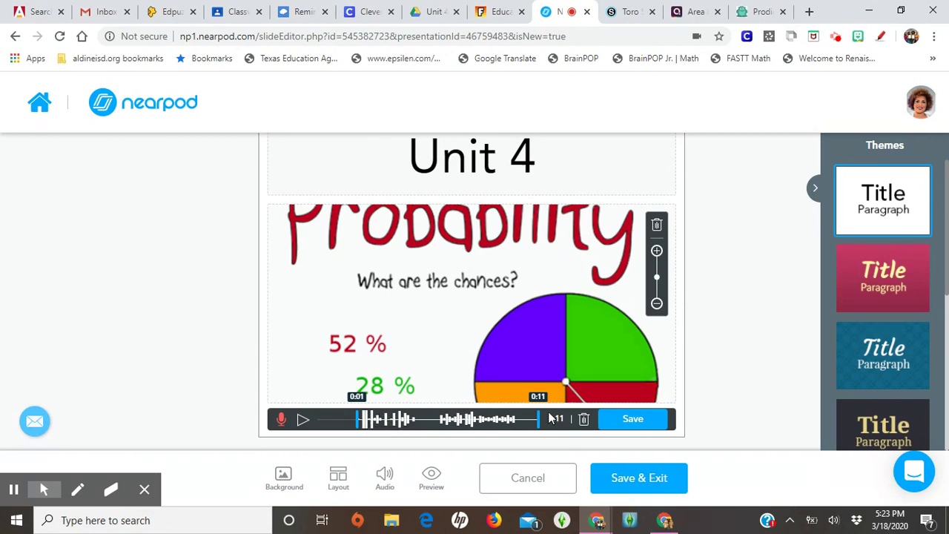
{"action": "left_click_drag", "start_coordinate": [540, 420], "coordinate": [495, 429]}
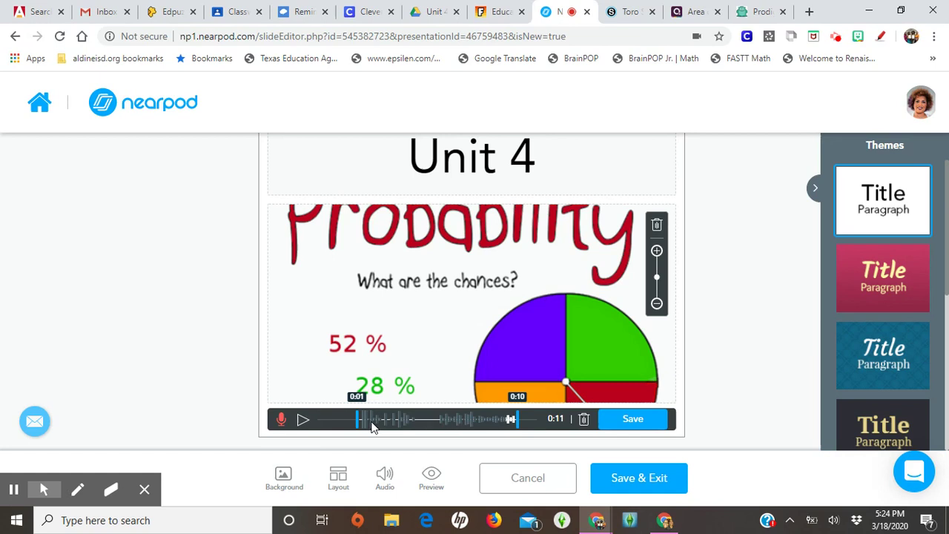
{"action": "left_click_drag", "start_coordinate": [364, 419], "coordinate": [363, 421]}
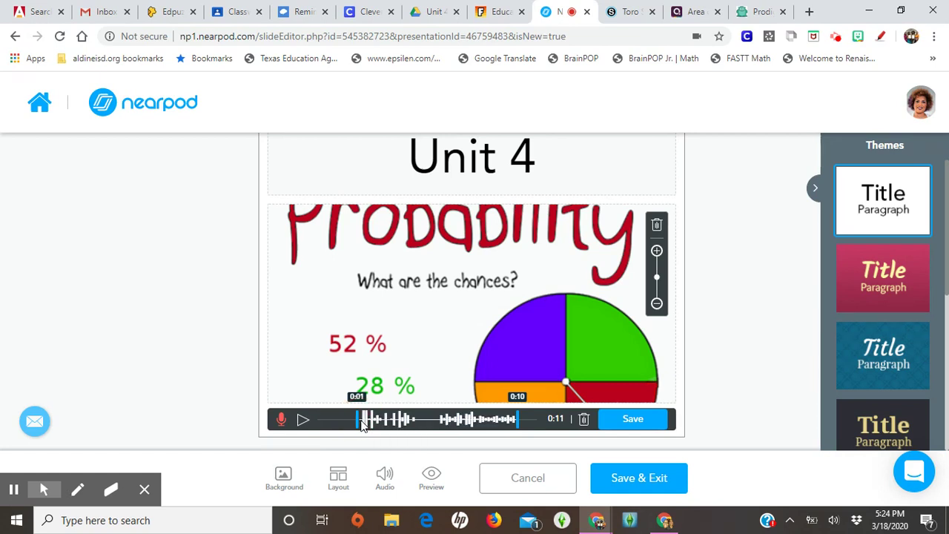
{"action": "left_click", "coordinate": [304, 422]}
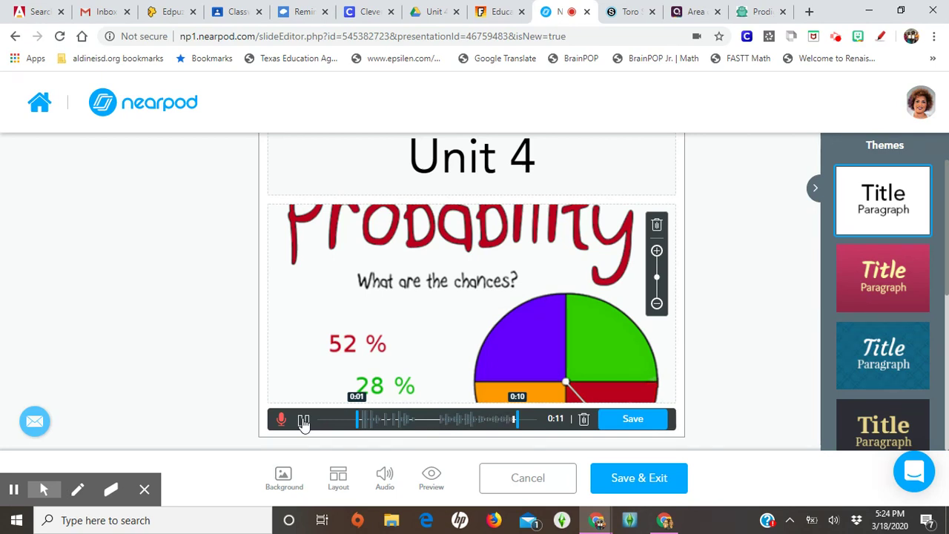
{"action": "left_click", "coordinate": [303, 420]}
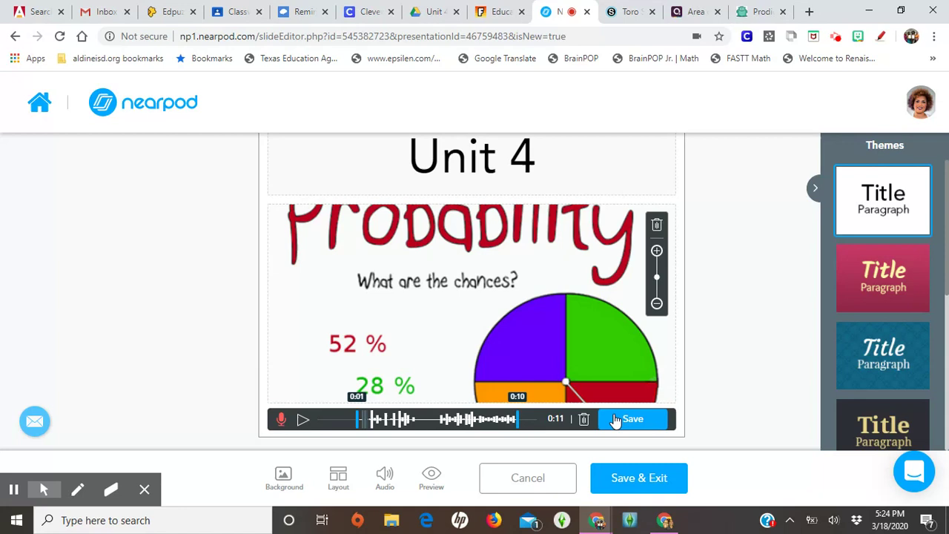
{"action": "left_click", "coordinate": [637, 427]}
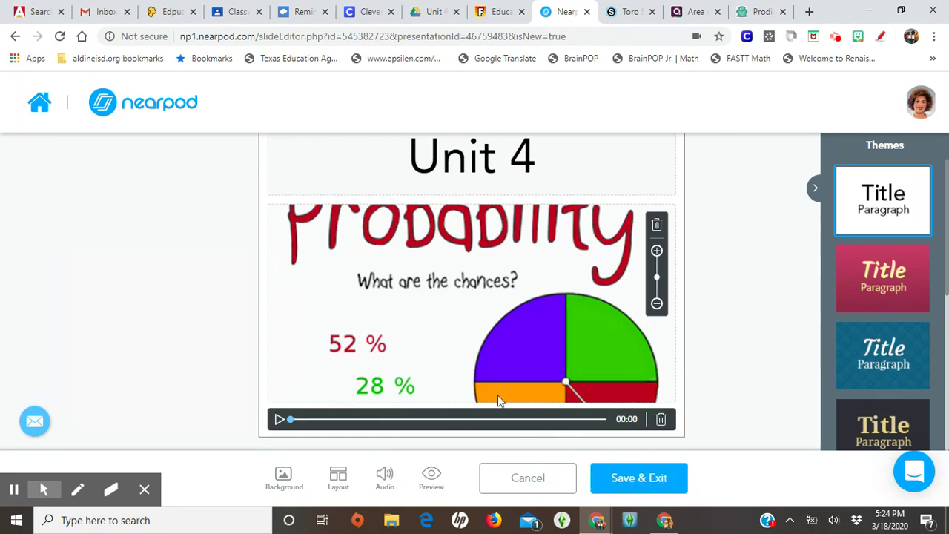
Save the Unit 4 slide to the lesson and start a new Flocabulary Video slide.
{"action": "left_click", "coordinate": [645, 482]}
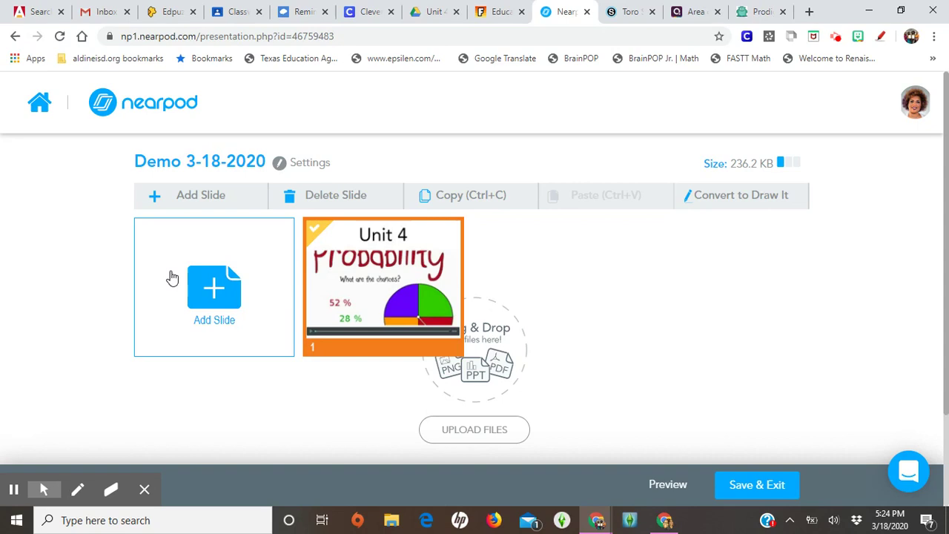
{"action": "left_click", "coordinate": [206, 276]}
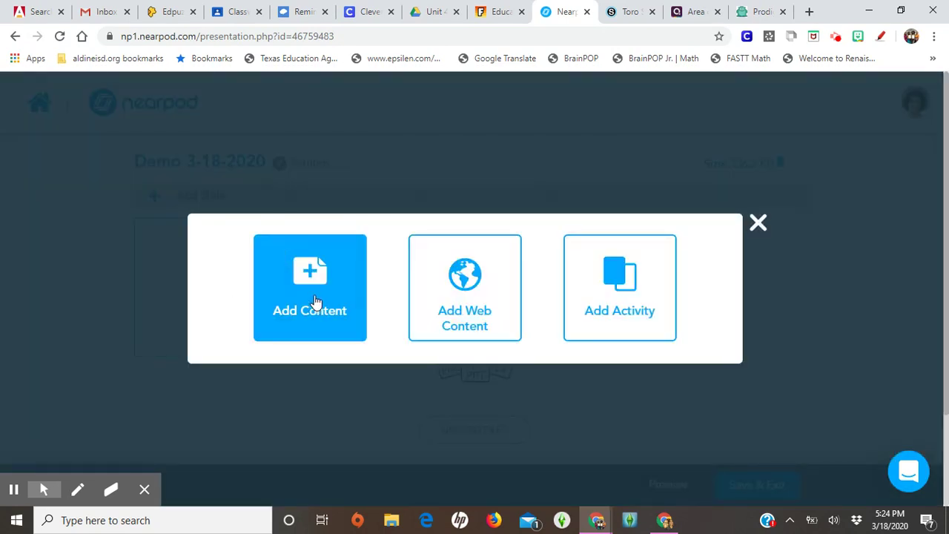
{"action": "left_click", "coordinate": [313, 301]}
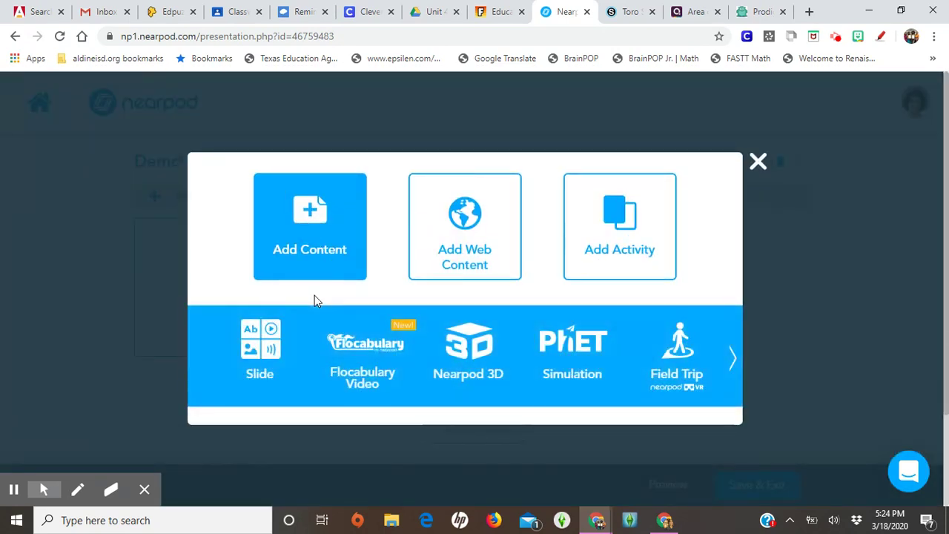
{"action": "left_click", "coordinate": [368, 355]}
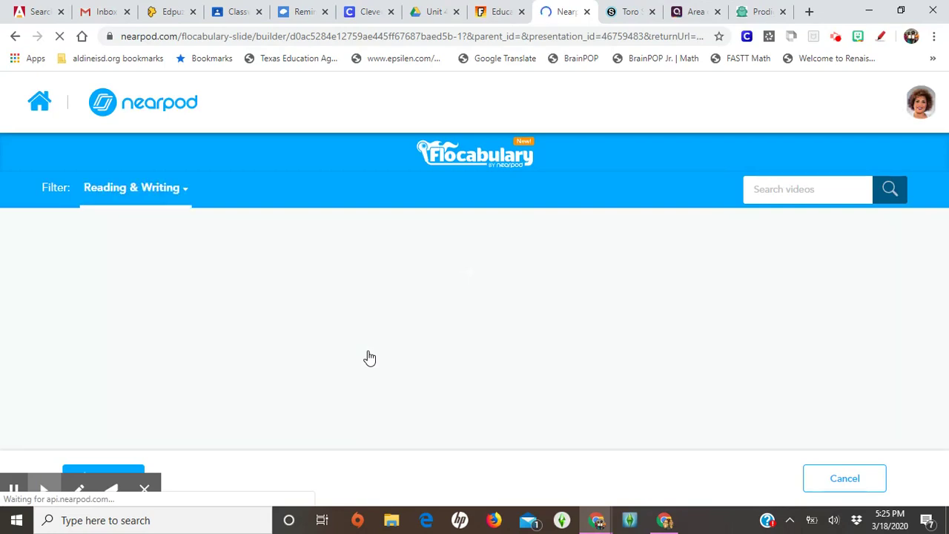
Filter videos to Math > Statistics & Probability and add the Probability video as slide 2.
{"action": "left_click", "coordinate": [186, 191]}
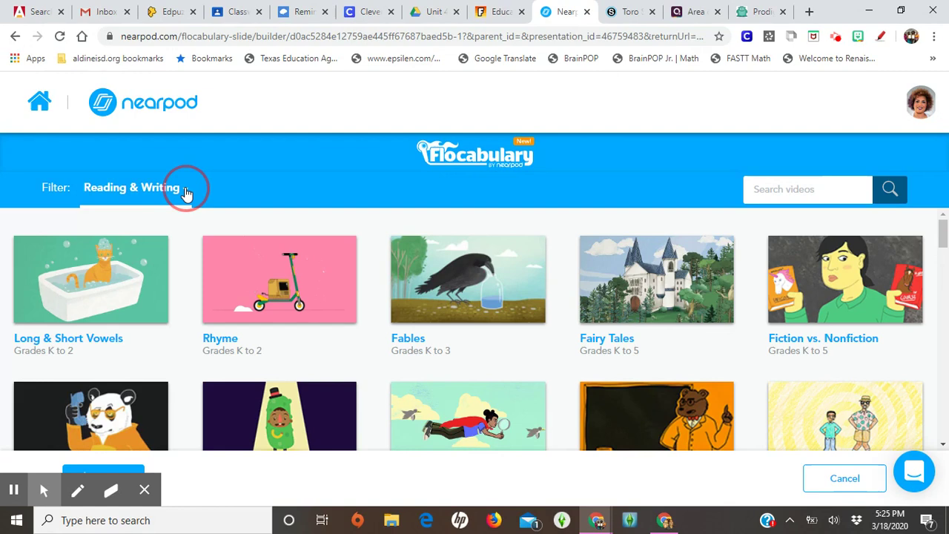
{"action": "mouse_move", "coordinate": [115, 255]}
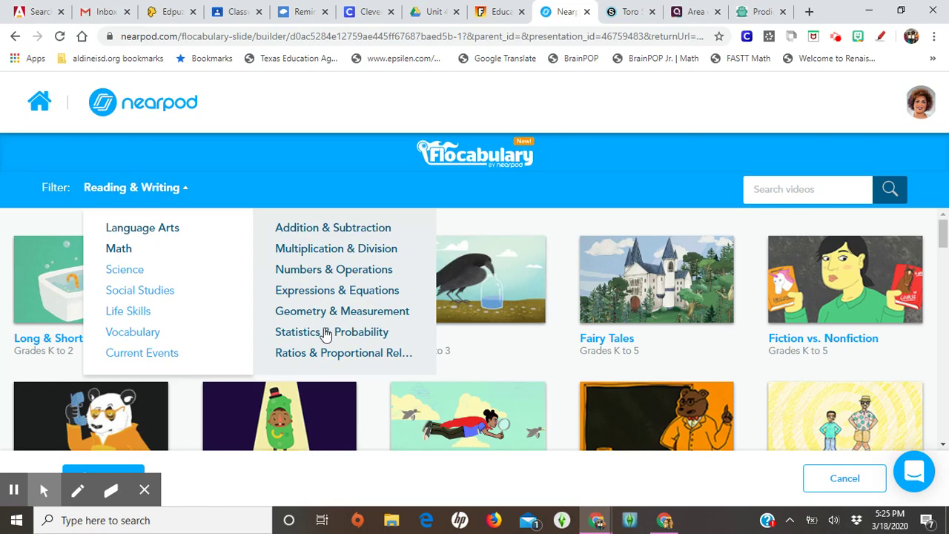
{"action": "left_click", "coordinate": [326, 330]}
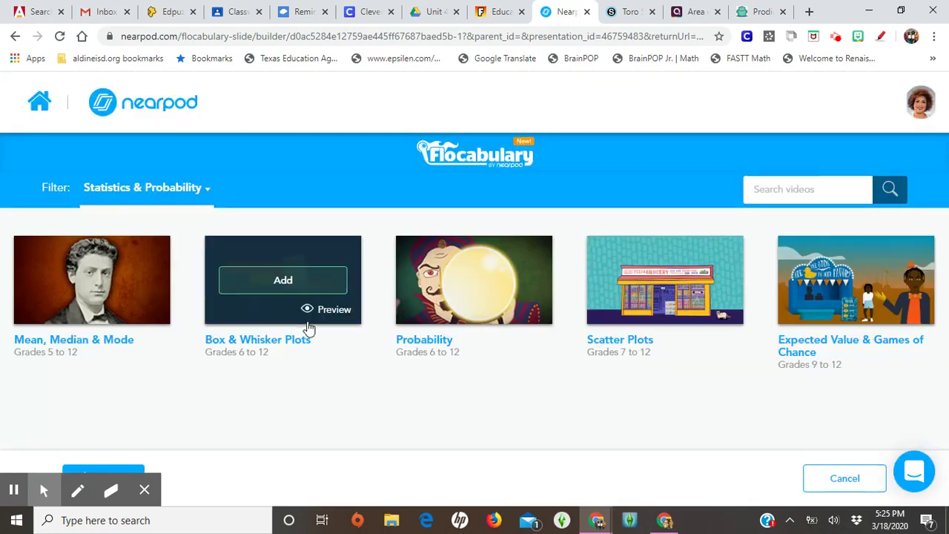
{"action": "left_click", "coordinate": [434, 285]}
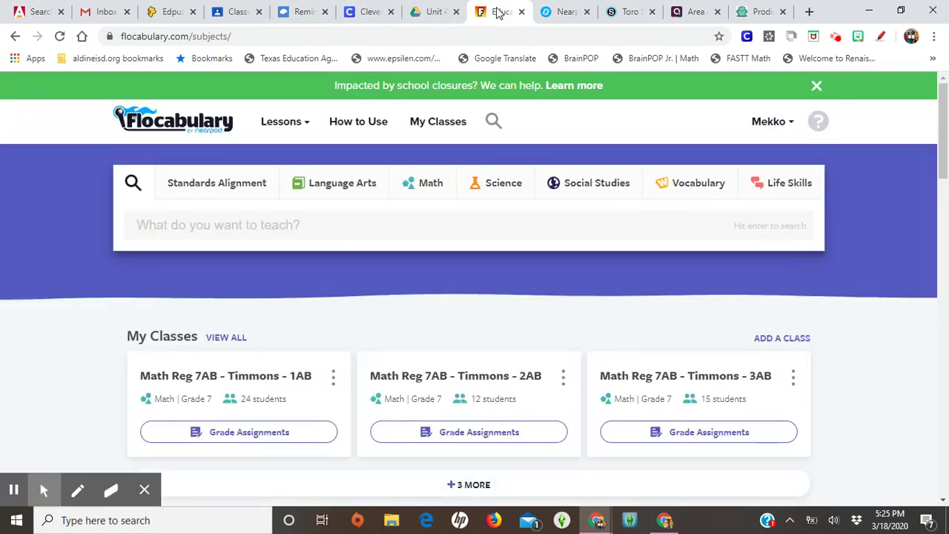
Go to Flocabulary's Math > Statistics & Probability lessons and open Probability.
{"action": "mouse_move", "coordinate": [268, 128]}
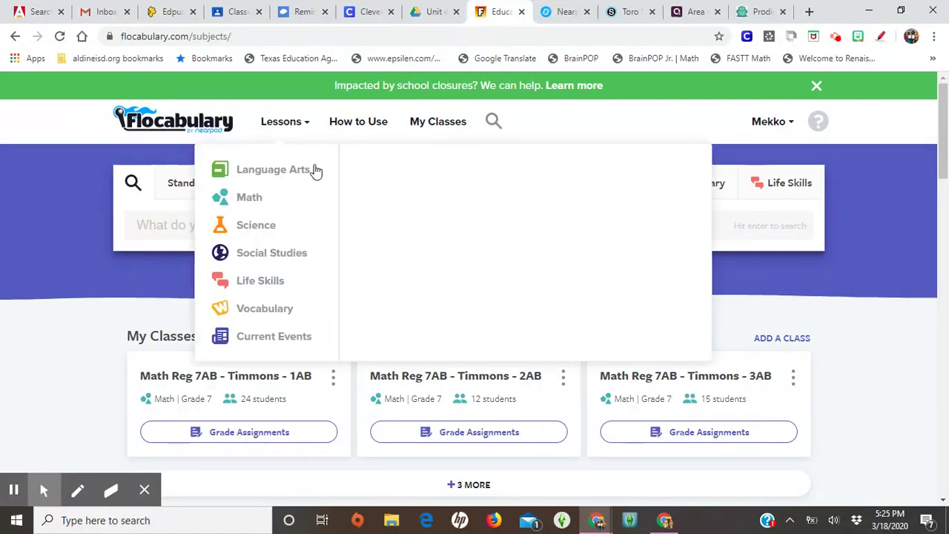
{"action": "mouse_move", "coordinate": [256, 200]}
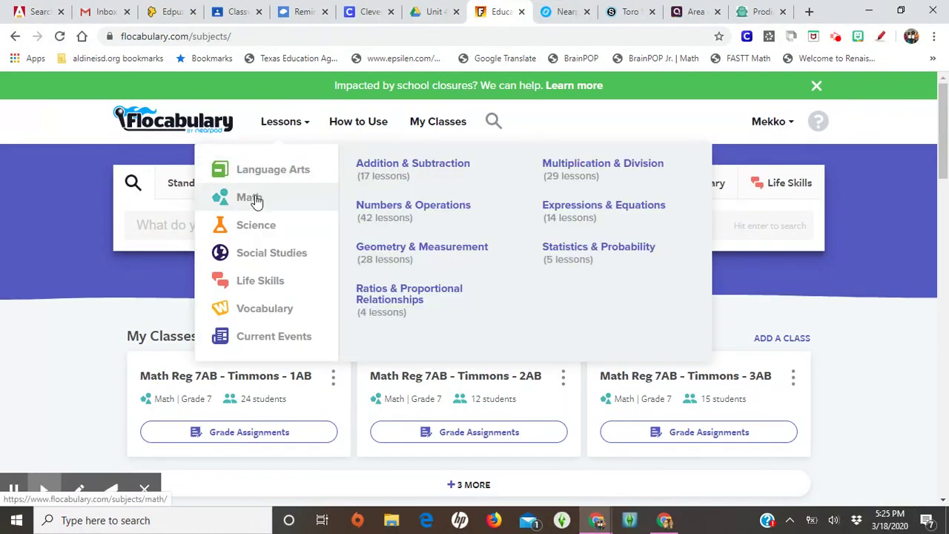
{"action": "left_click", "coordinate": [556, 252]}
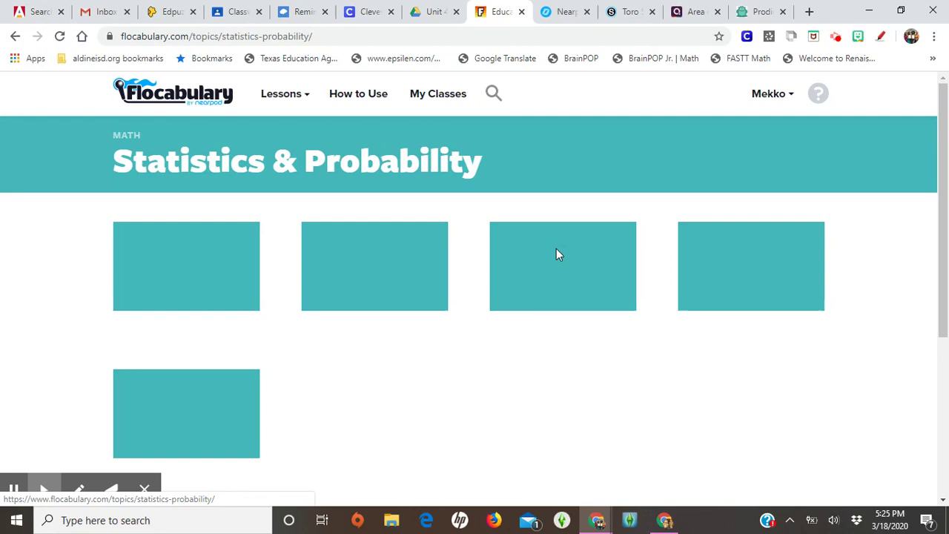
{"action": "left_click", "coordinate": [525, 262]}
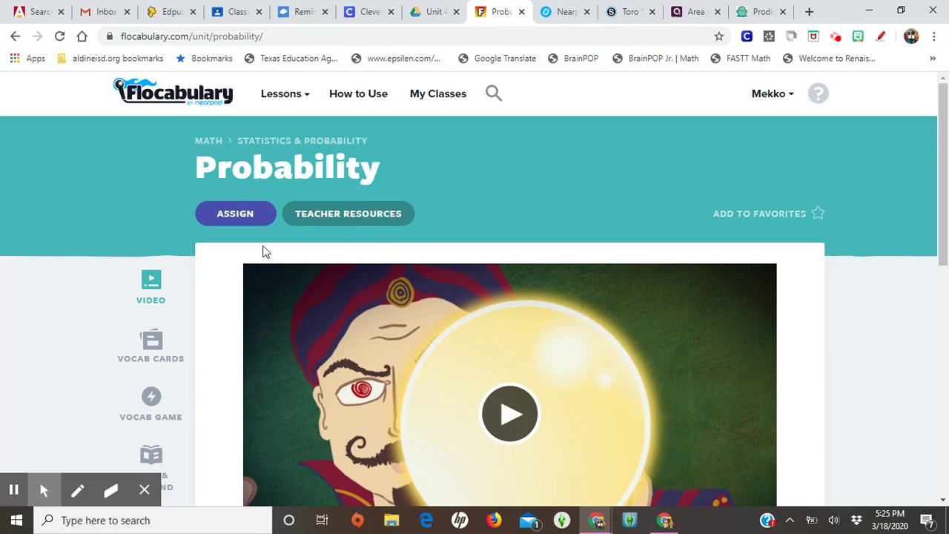
Open the Vocab Cards PDF from Probability's Teacher Resources handouts.
{"action": "left_click", "coordinate": [340, 221]}
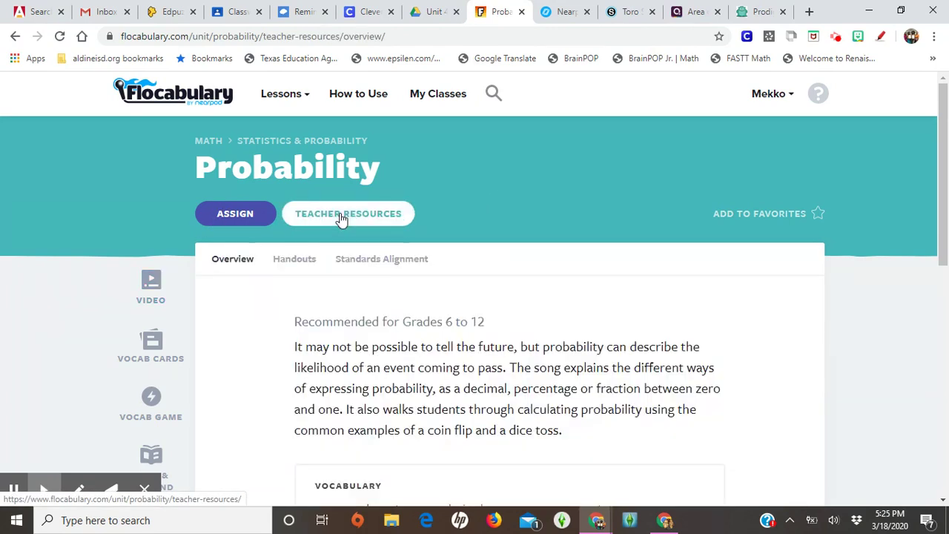
{"action": "left_click", "coordinate": [299, 261]}
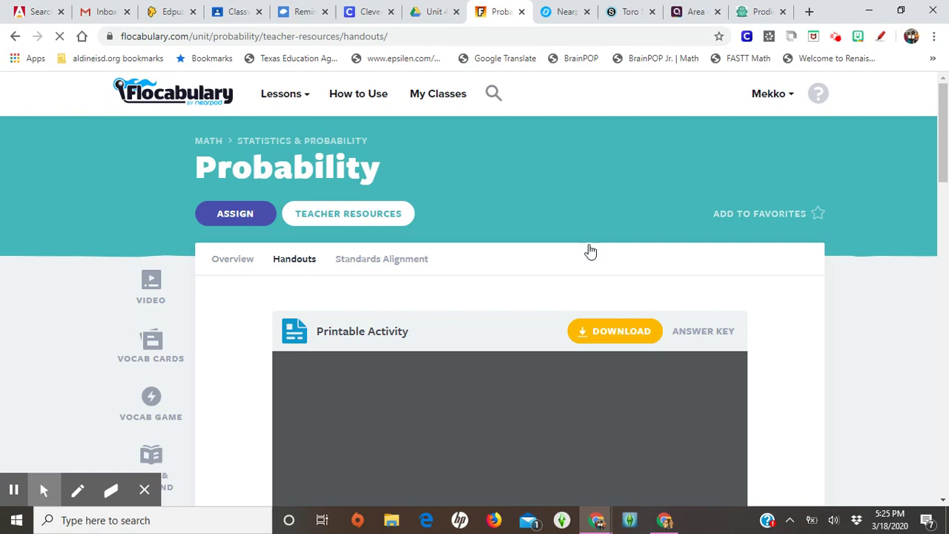
{"action": "scroll", "coordinate": [590, 252], "scroll_direction": "down", "scroll_amount": 1}
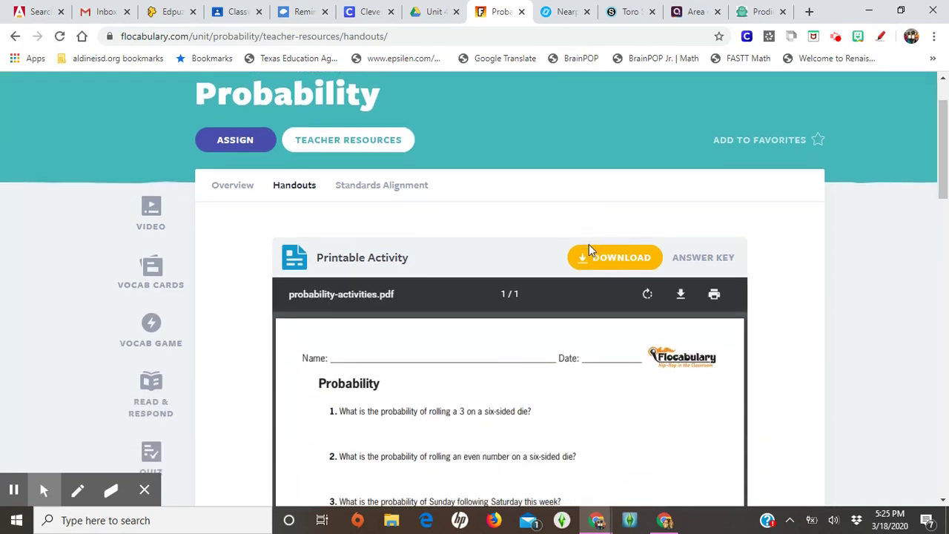
{"action": "scroll", "coordinate": [586, 267], "scroll_direction": "down", "scroll_amount": 1}
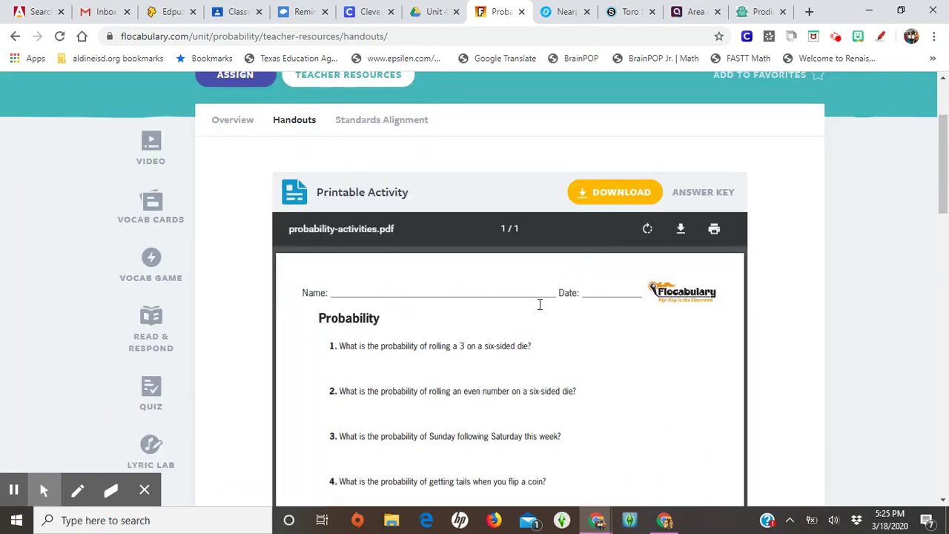
{"action": "scroll", "coordinate": [540, 305], "scroll_direction": "down", "scroll_amount": 2}
{"action": "scroll", "coordinate": [540, 305], "scroll_direction": "down", "scroll_amount": 6}
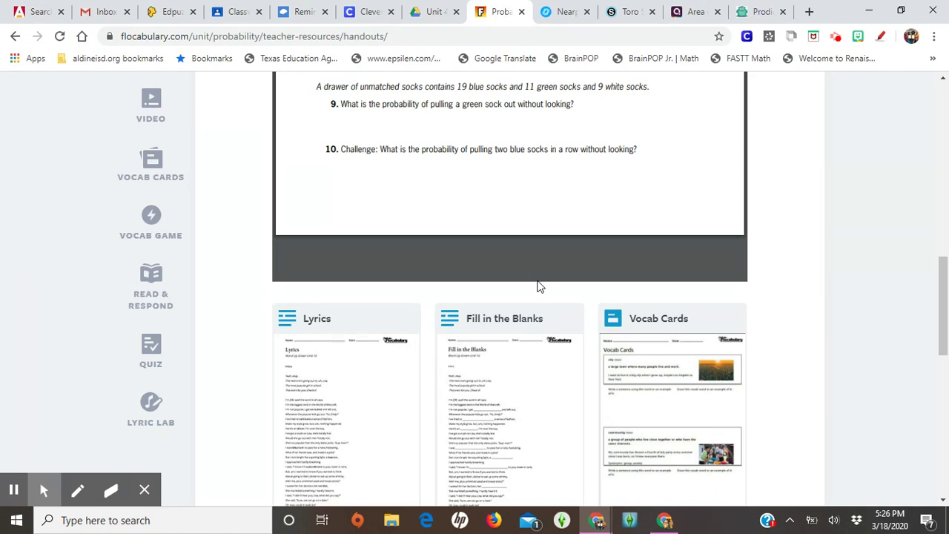
{"action": "scroll", "coordinate": [538, 288], "scroll_direction": "down", "scroll_amount": 1}
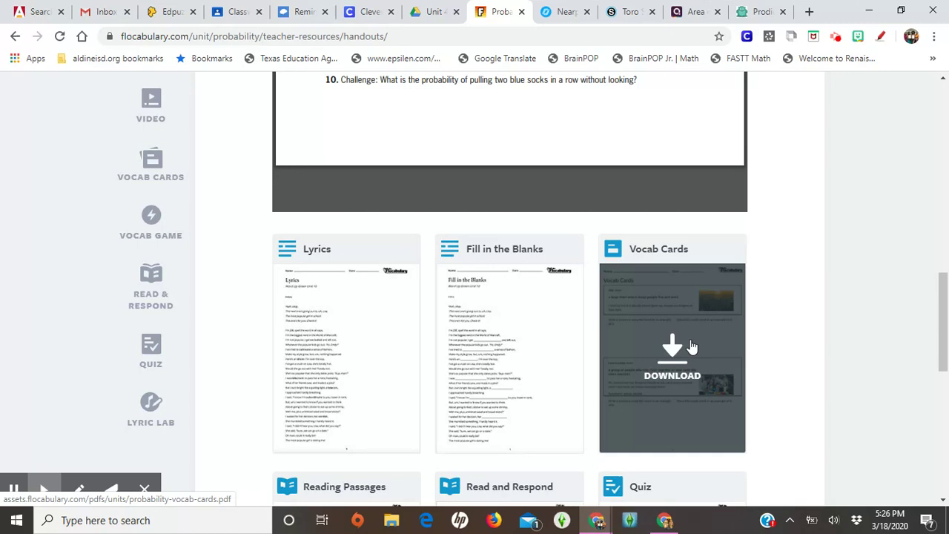
{"action": "scroll", "coordinate": [692, 347], "scroll_direction": "down", "scroll_amount": 2}
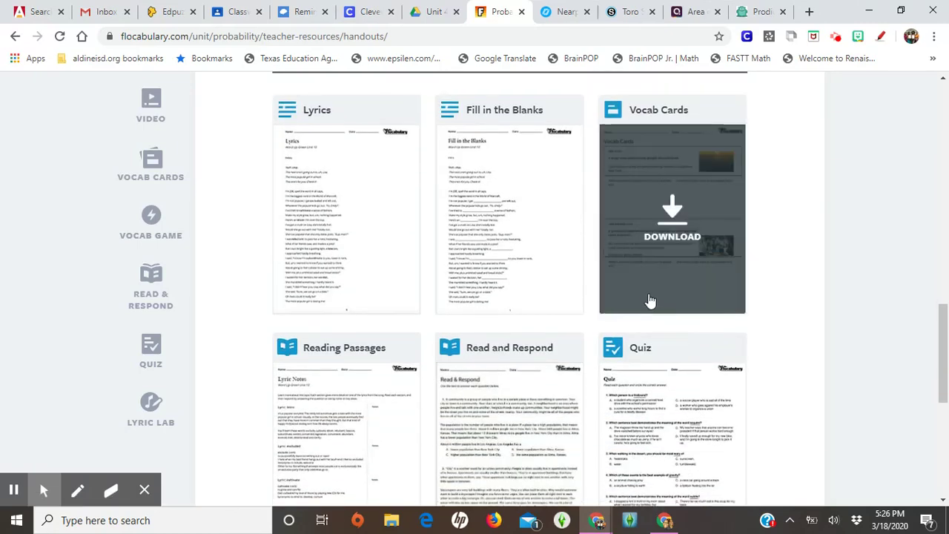
{"action": "left_click", "coordinate": [671, 215]}
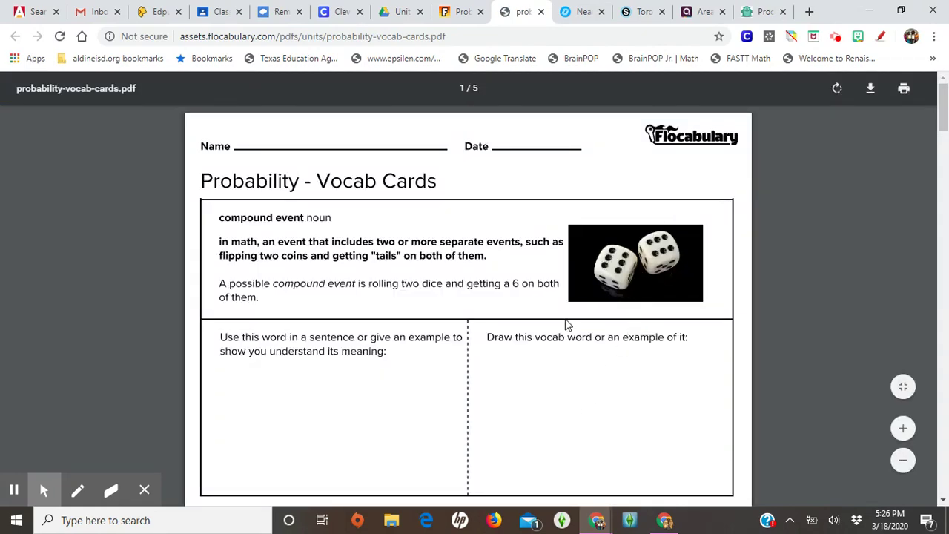
Save the vocab cards as probability-vocab-cards.pdf in the How to - Nearpod 3-18-2020 folder.
{"action": "scroll", "coordinate": [567, 325], "scroll_direction": "down", "scroll_amount": 10}
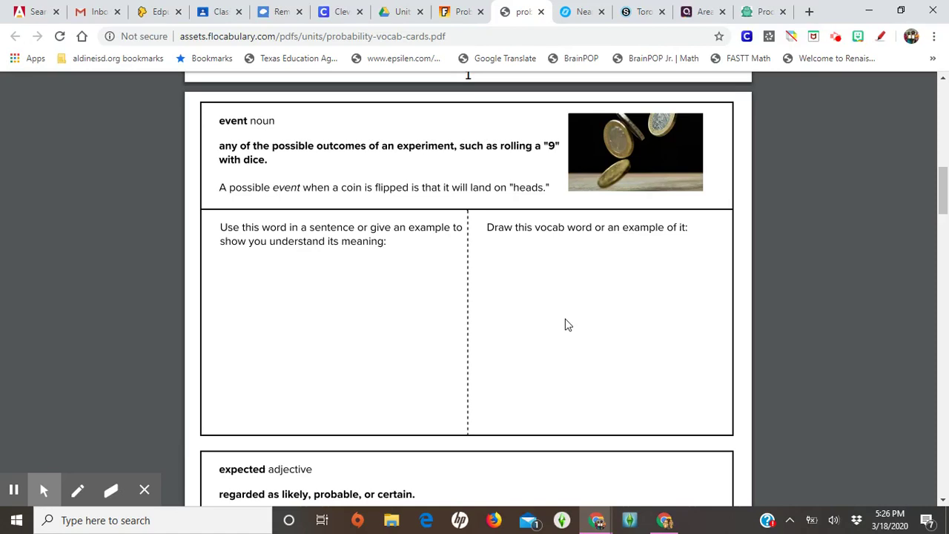
{"action": "scroll", "coordinate": [567, 324], "scroll_direction": "down", "scroll_amount": 4}
{"action": "scroll", "coordinate": [567, 324], "scroll_direction": "down", "scroll_amount": 3}
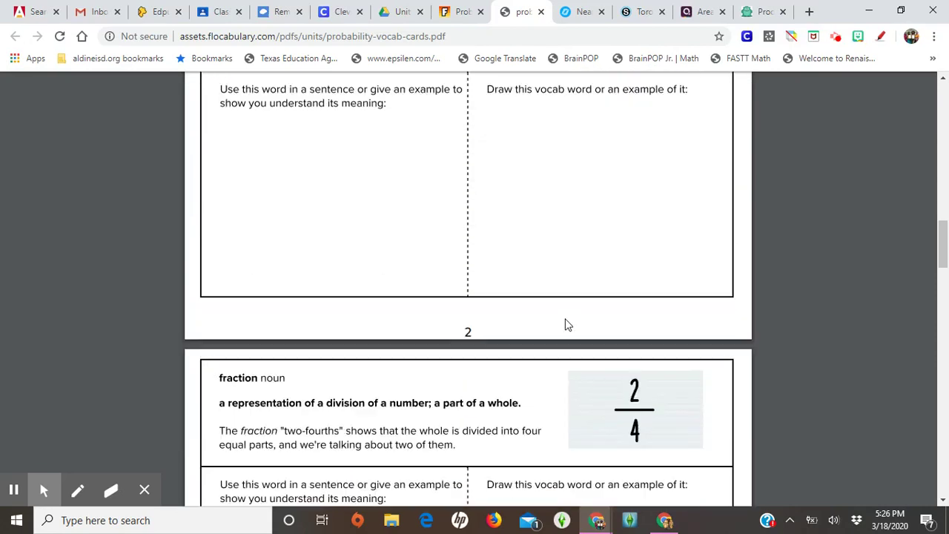
{"action": "scroll", "coordinate": [567, 324], "scroll_direction": "down", "scroll_amount": 3}
{"action": "scroll", "coordinate": [565, 323], "scroll_direction": "up", "scroll_amount": 6}
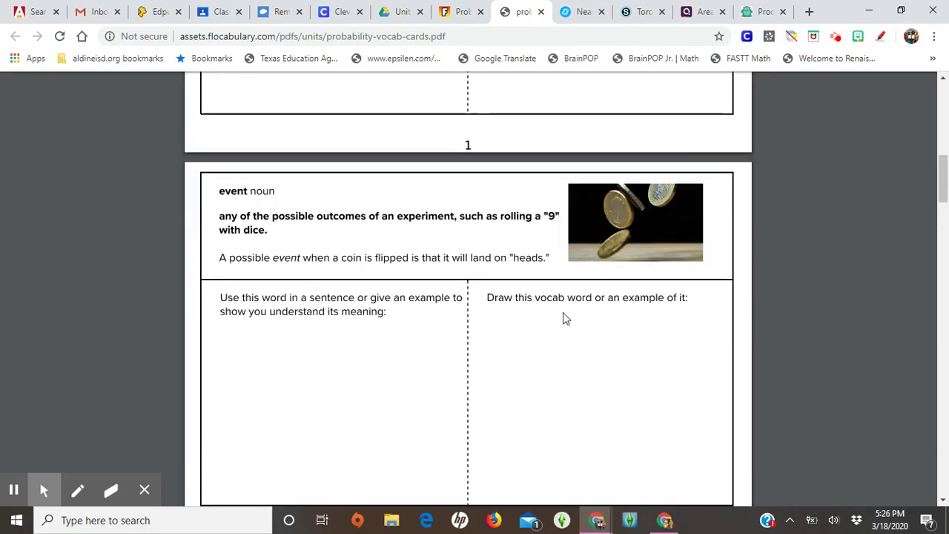
{"action": "scroll", "coordinate": [564, 315], "scroll_direction": "up", "scroll_amount": 10}
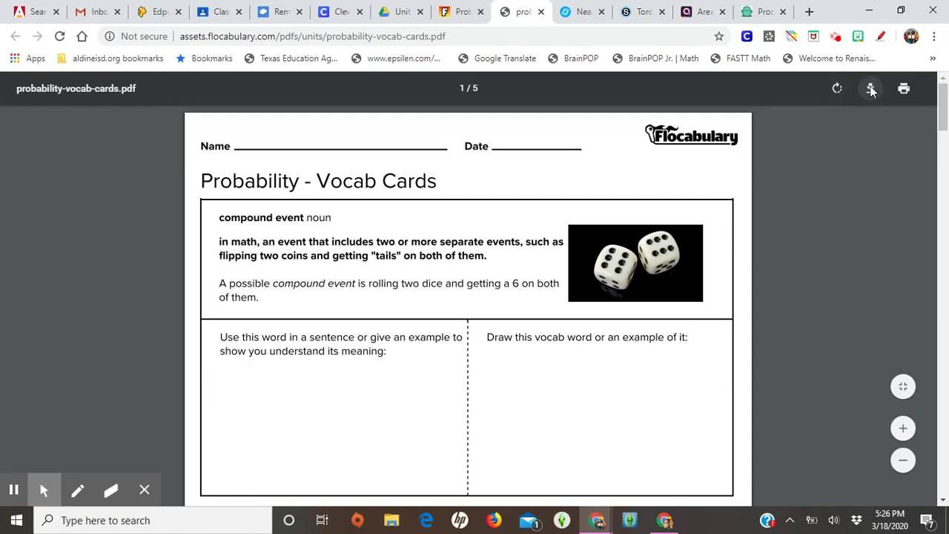
{"action": "left_click", "coordinate": [872, 88]}
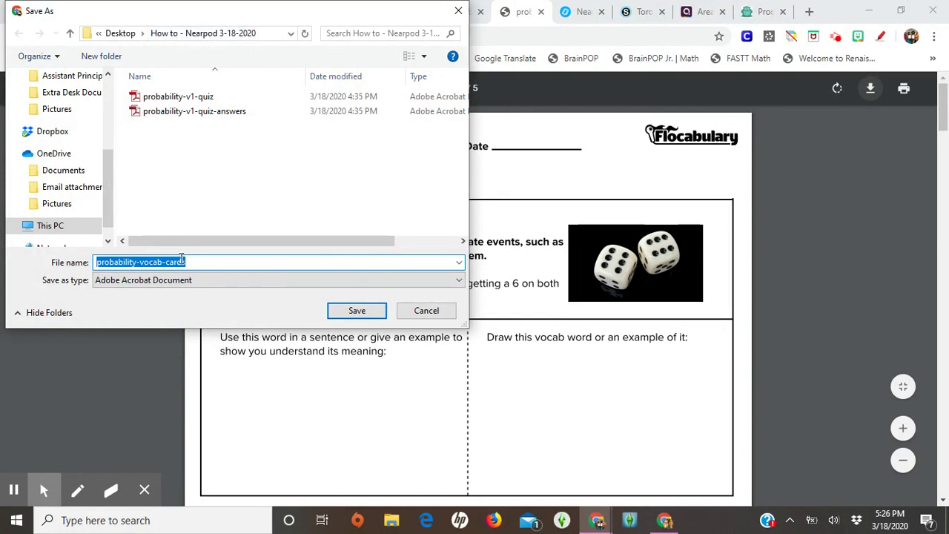
{"action": "left_click", "coordinate": [374, 315]}
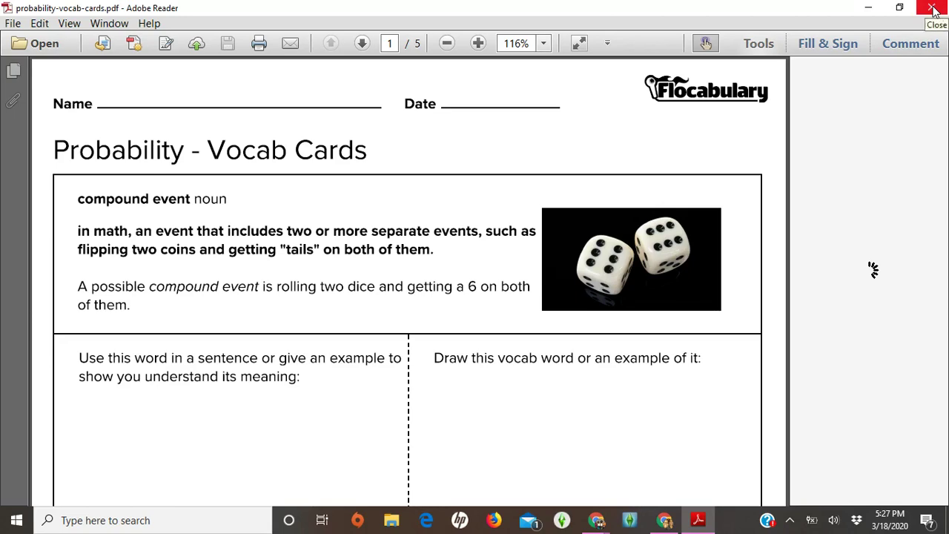
{"action": "left_click", "coordinate": [933, 7]}
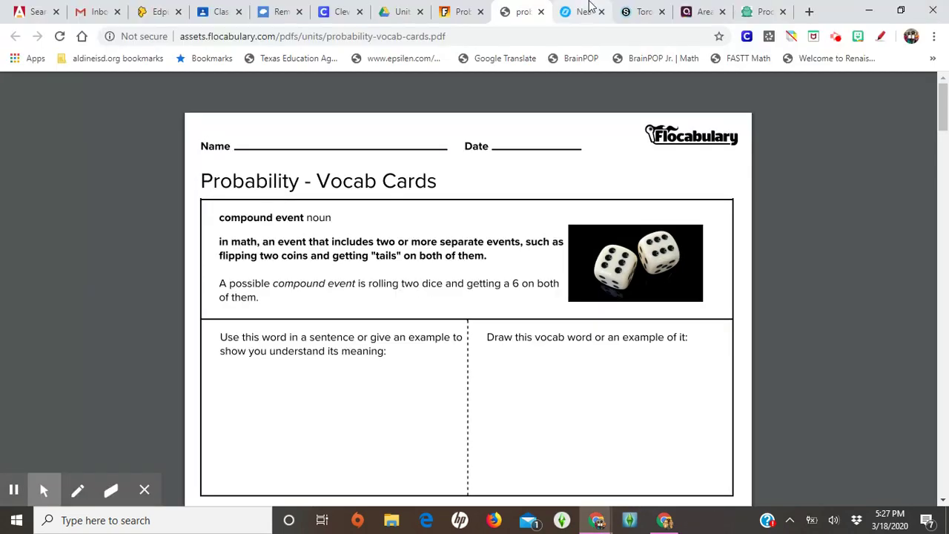
Upload probability-vocab-cards.pdf from the How to - Nearpod 3-18-2020 folder into the lesson.
{"action": "left_click", "coordinate": [577, 12]}
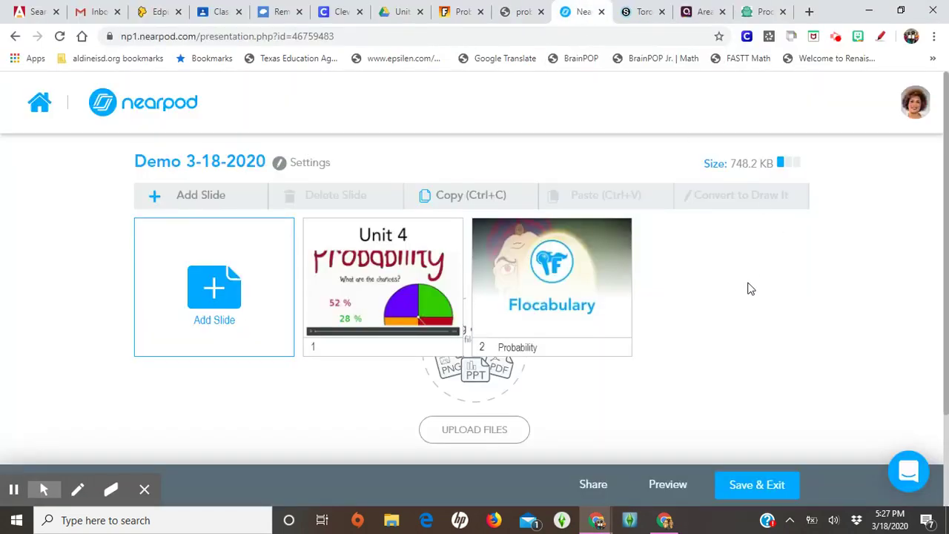
{"action": "left_click", "coordinate": [472, 436]}
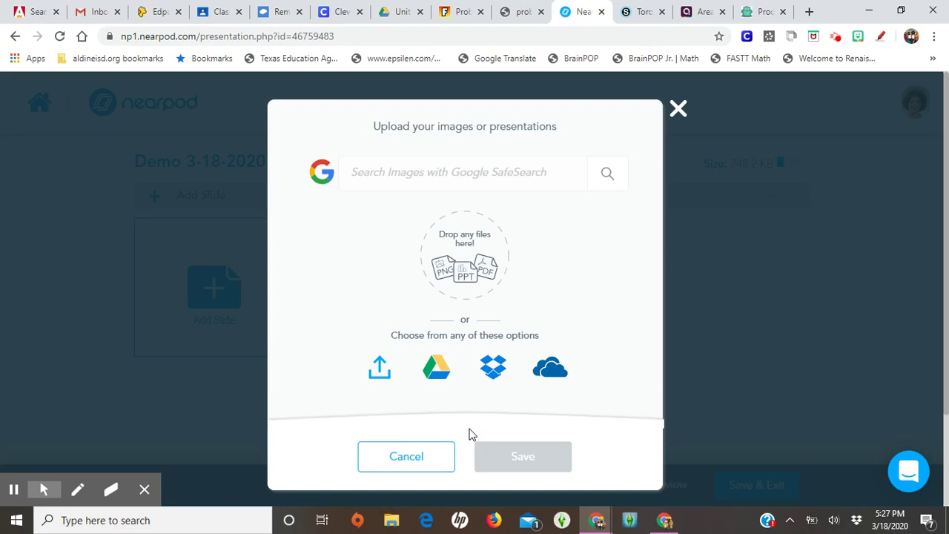
{"action": "left_click", "coordinate": [385, 378]}
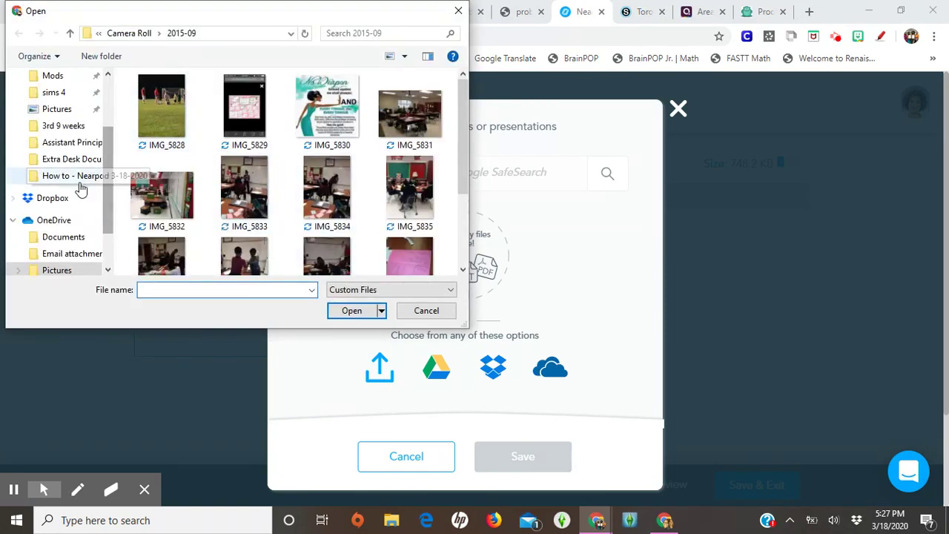
{"action": "left_click", "coordinate": [67, 175]}
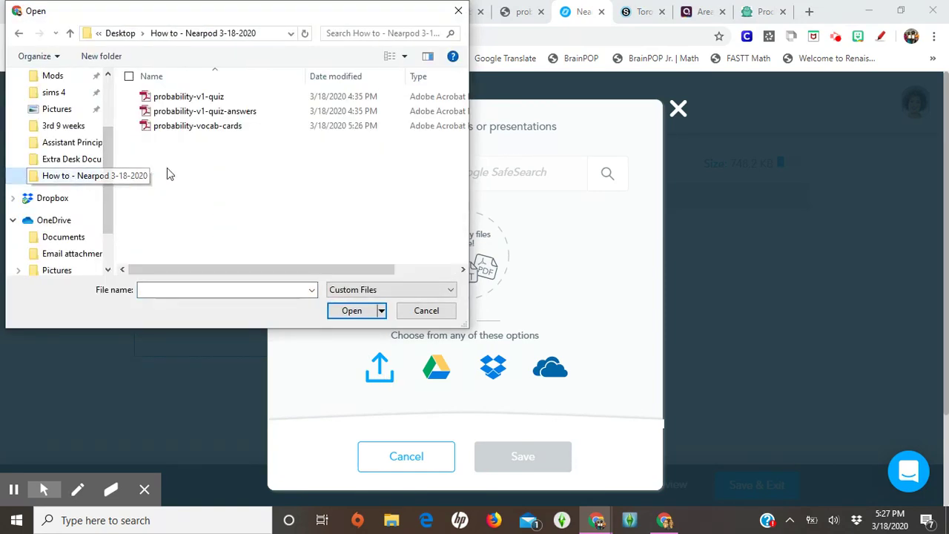
{"action": "left_click", "coordinate": [206, 126]}
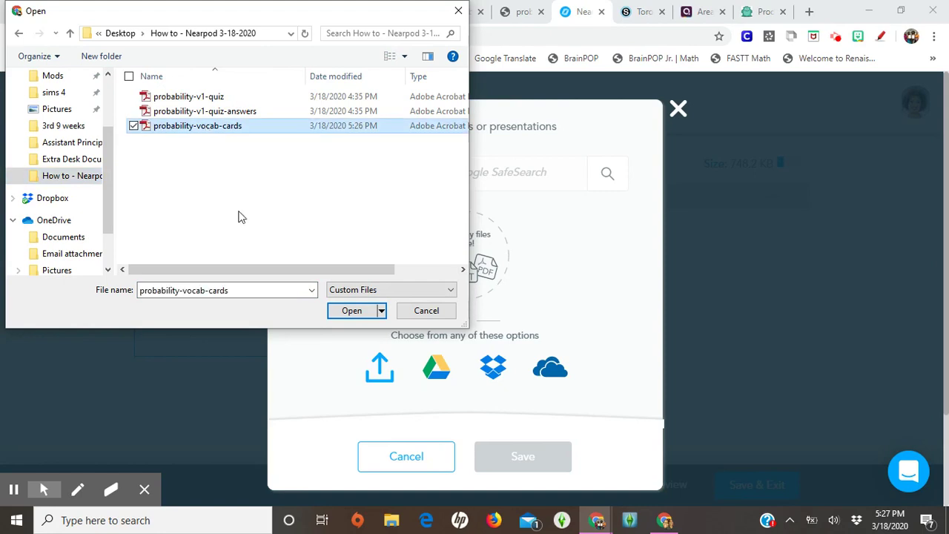
{"action": "left_click", "coordinate": [348, 311]}
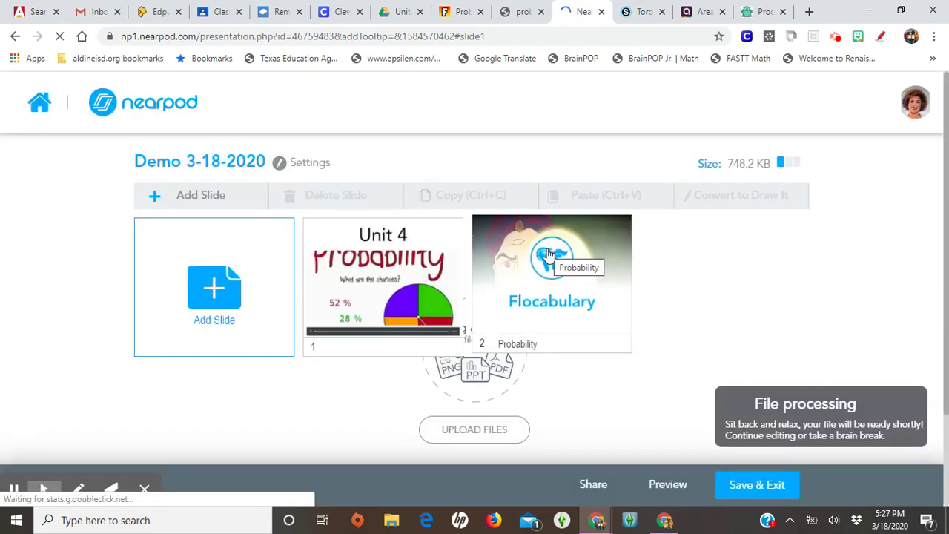
Convert slide 3, the first vocab card, into a Draw It slide, replacing the original.
{"action": "scroll", "coordinate": [547, 256], "scroll_direction": "down", "scroll_amount": 2}
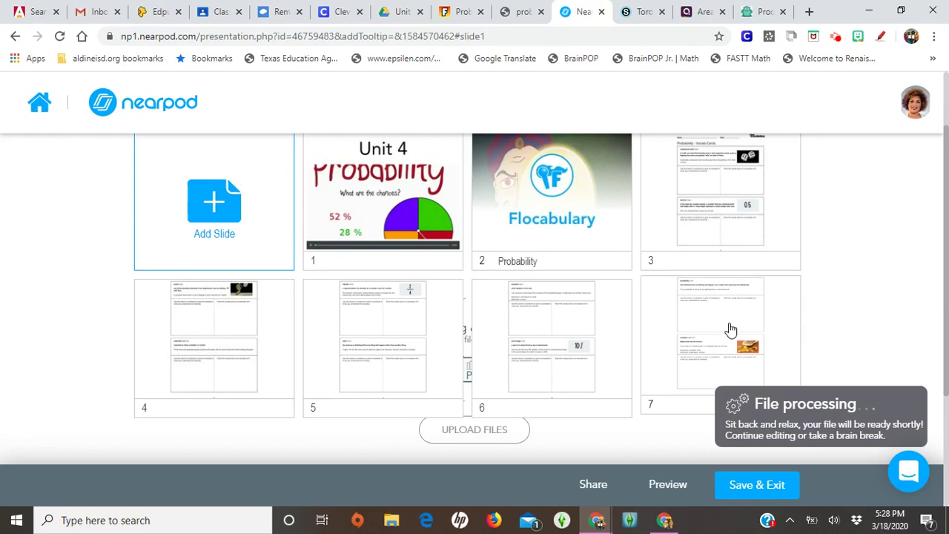
{"action": "scroll", "coordinate": [728, 329], "scroll_direction": "up", "scroll_amount": 1}
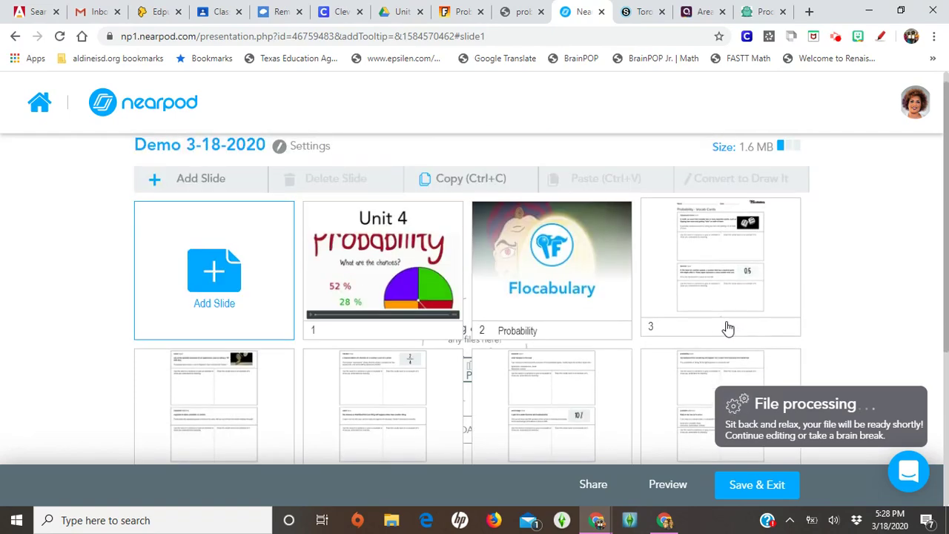
{"action": "left_click", "coordinate": [698, 272]}
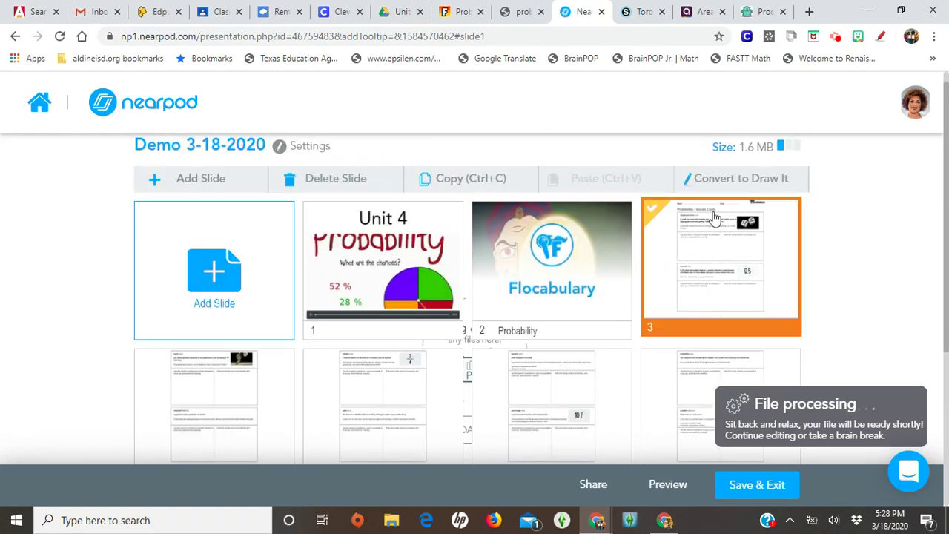
{"action": "left_click", "coordinate": [725, 182]}
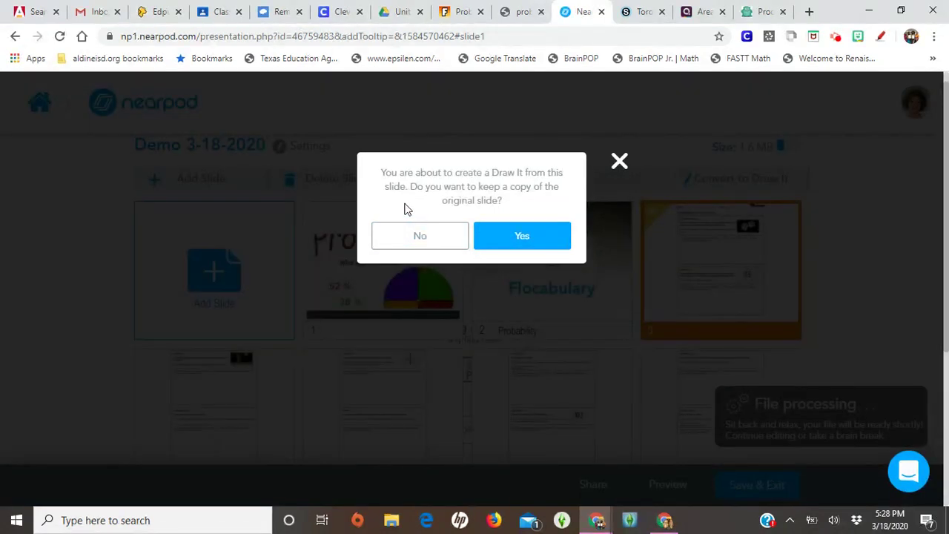
{"action": "left_click", "coordinate": [412, 238]}
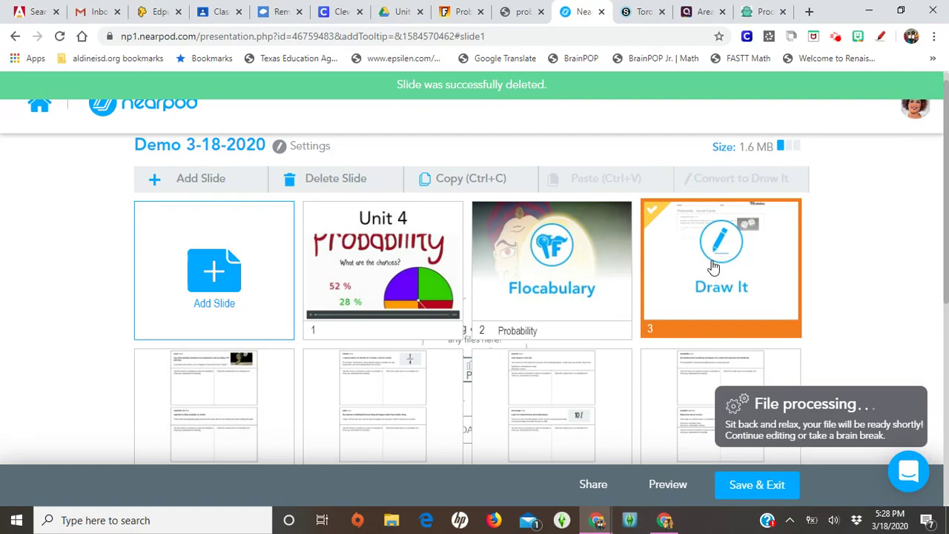
{"action": "scroll", "coordinate": [711, 273], "scroll_direction": "down", "scroll_amount": 1}
{"action": "scroll", "coordinate": [706, 284], "scroll_direction": "down", "scroll_amount": 2}
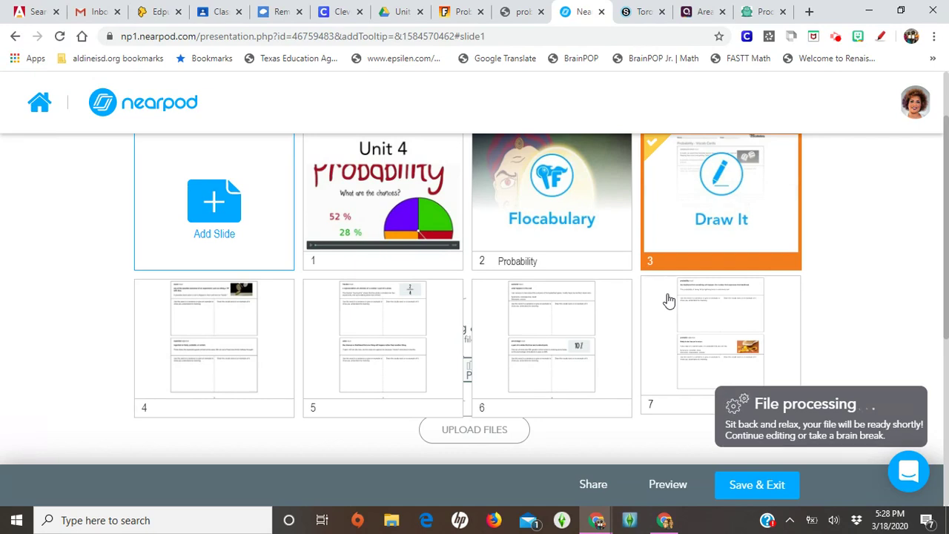
Show the new-slide activity types, such as Time To Climb, Quiz and Flipgrid, after dismissing web content.
{"action": "left_click", "coordinate": [238, 239]}
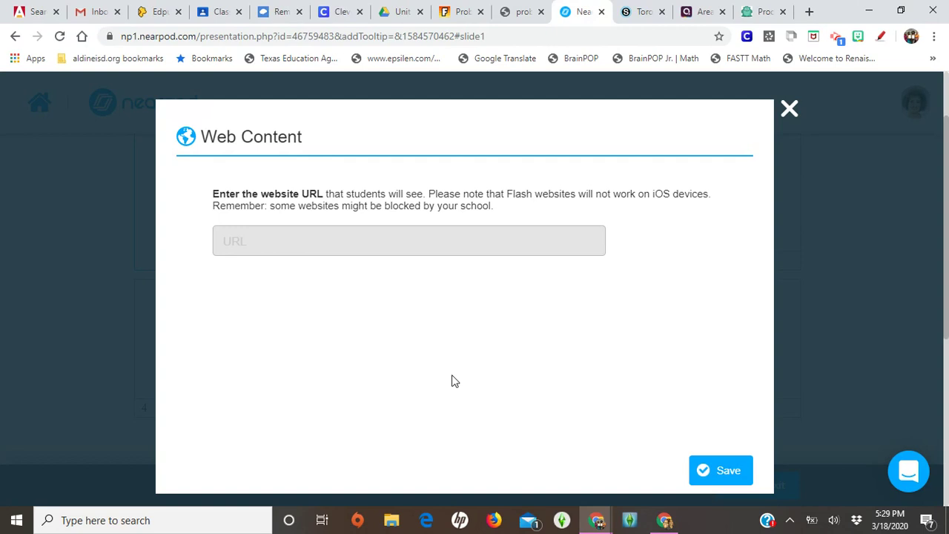
{"action": "left_click", "coordinate": [792, 110]}
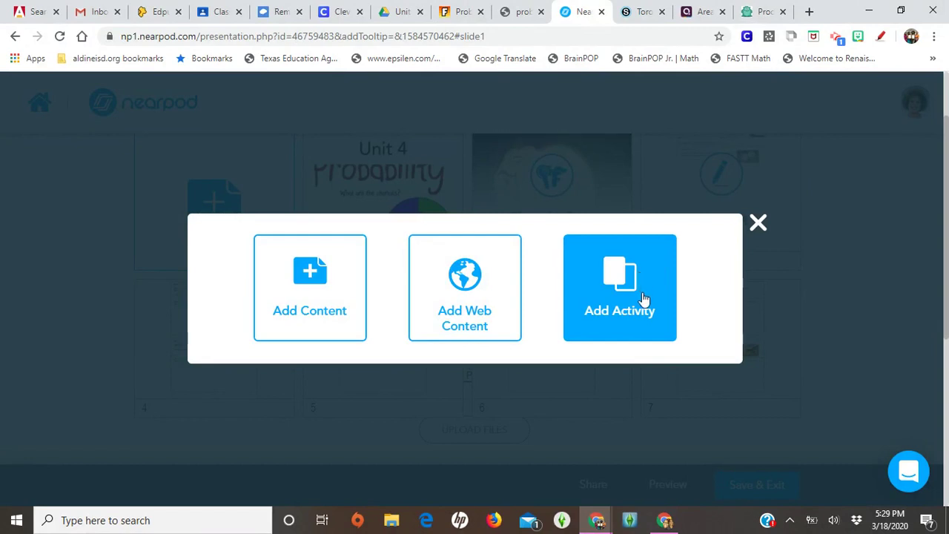
{"action": "left_click", "coordinate": [643, 297]}
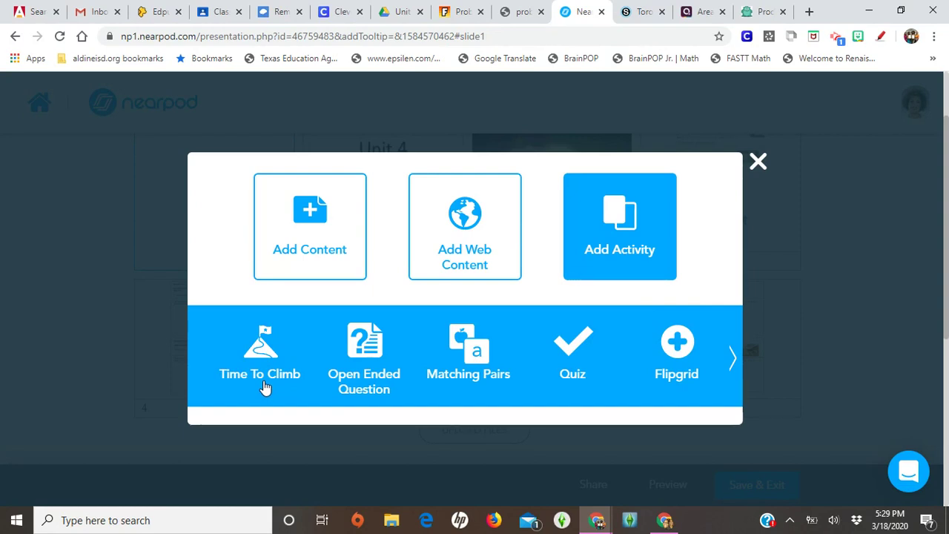
Start an Open Ended Question, look over its timer and reference options, then cancel it unsaved.
{"action": "left_click", "coordinate": [379, 377]}
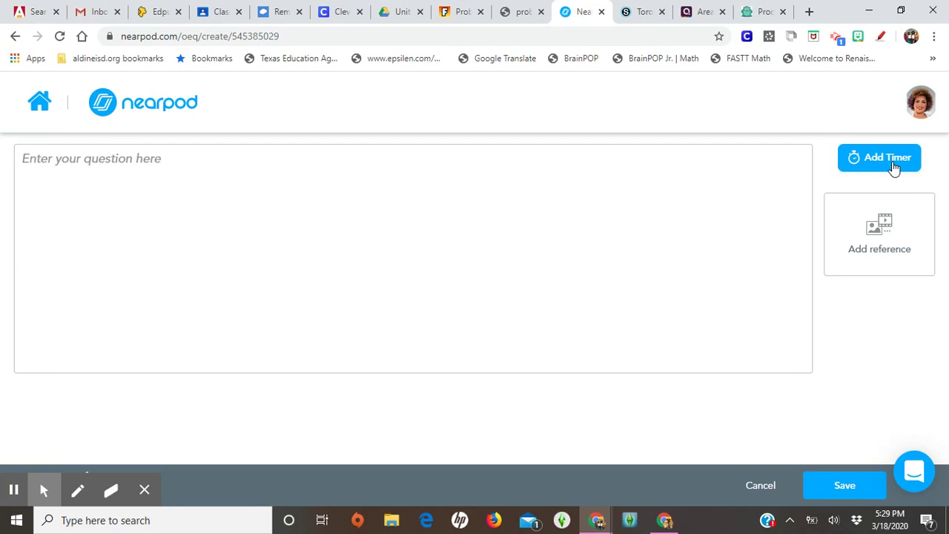
{"action": "left_click", "coordinate": [890, 164]}
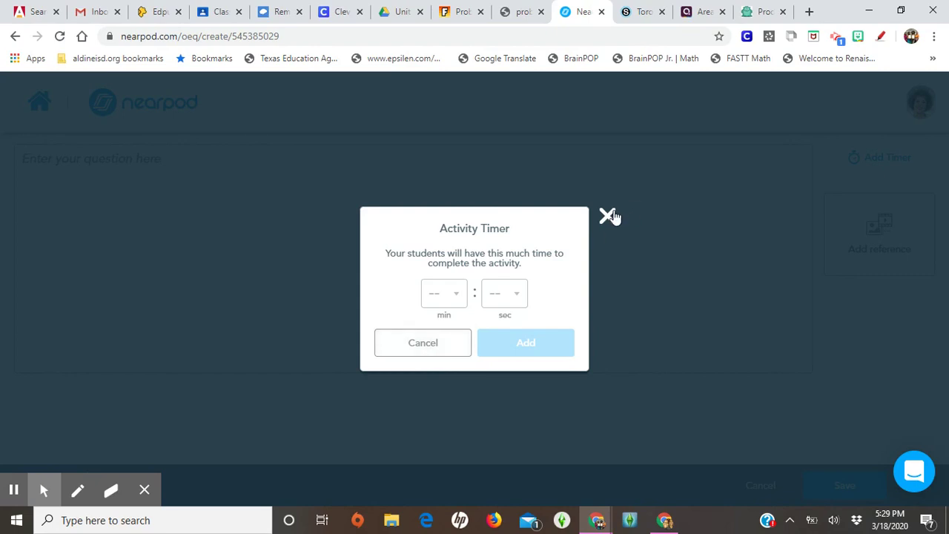
{"action": "left_click", "coordinate": [609, 216]}
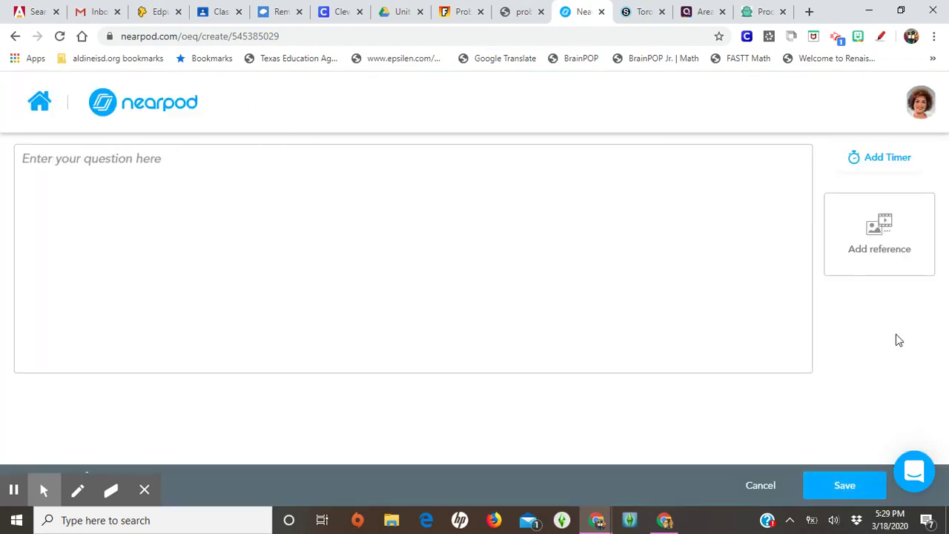
{"action": "left_click", "coordinate": [872, 257]}
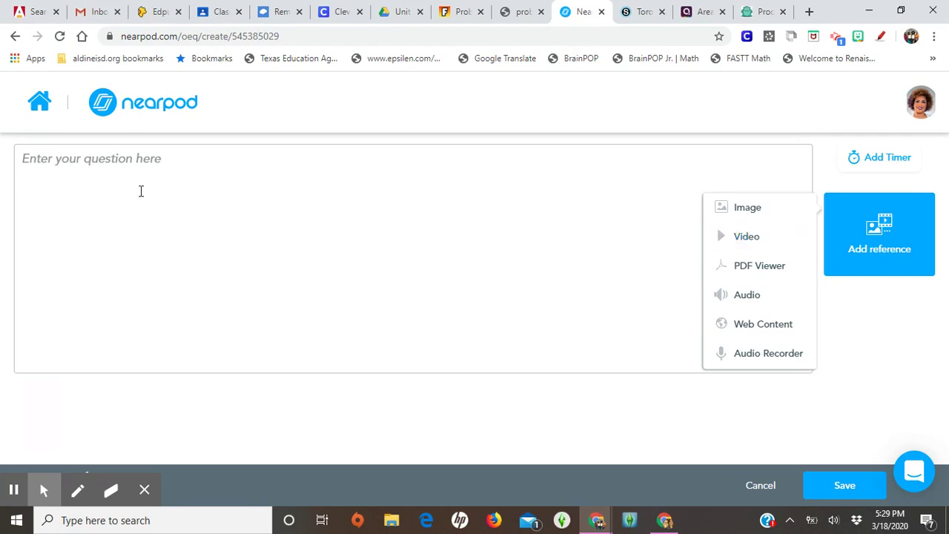
{"action": "left_click", "coordinate": [874, 409]}
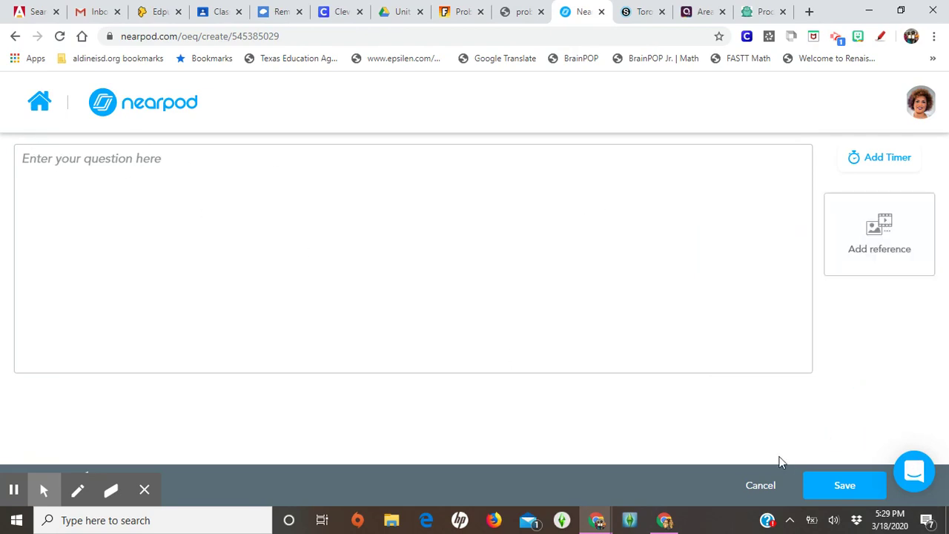
{"action": "left_click", "coordinate": [759, 487]}
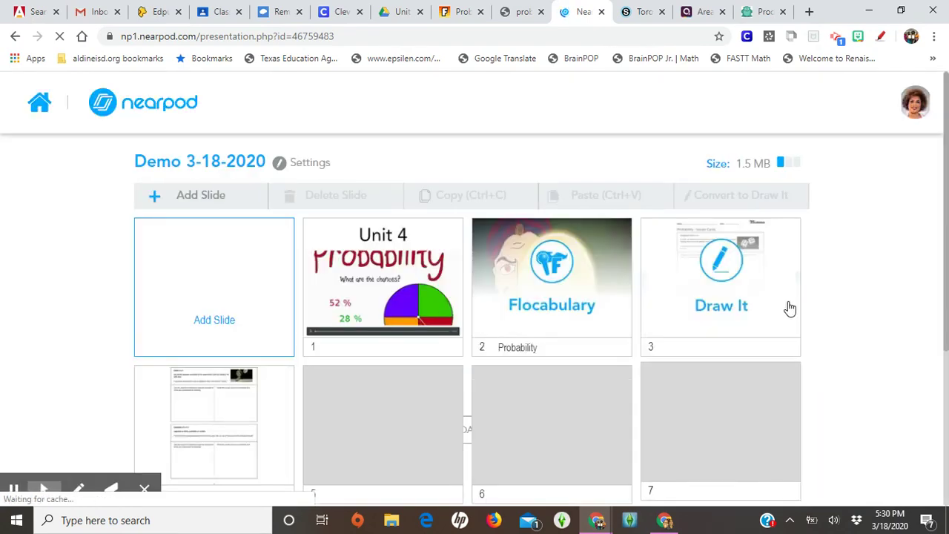
Reopen the activity chooser, page through the activity types, then close it.
{"action": "left_click", "coordinate": [223, 295]}
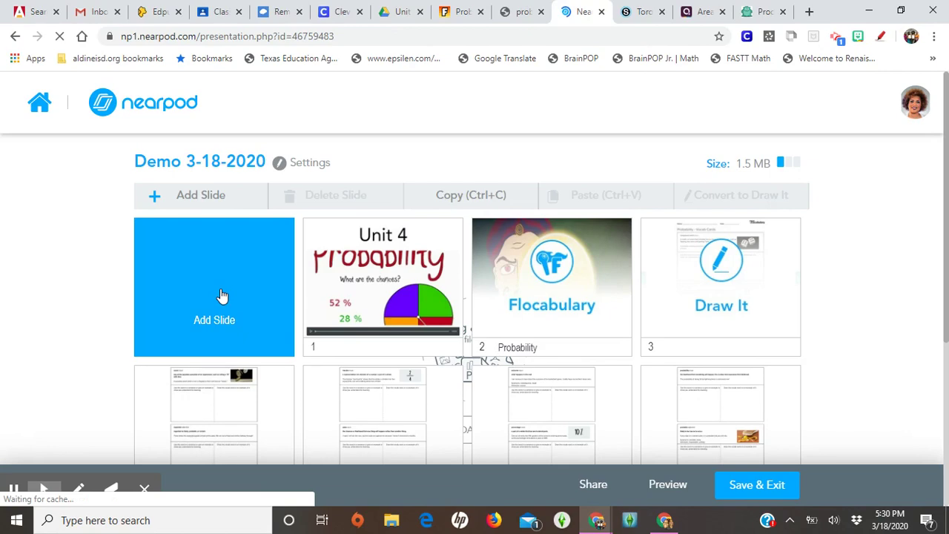
{"action": "left_click", "coordinate": [221, 292]}
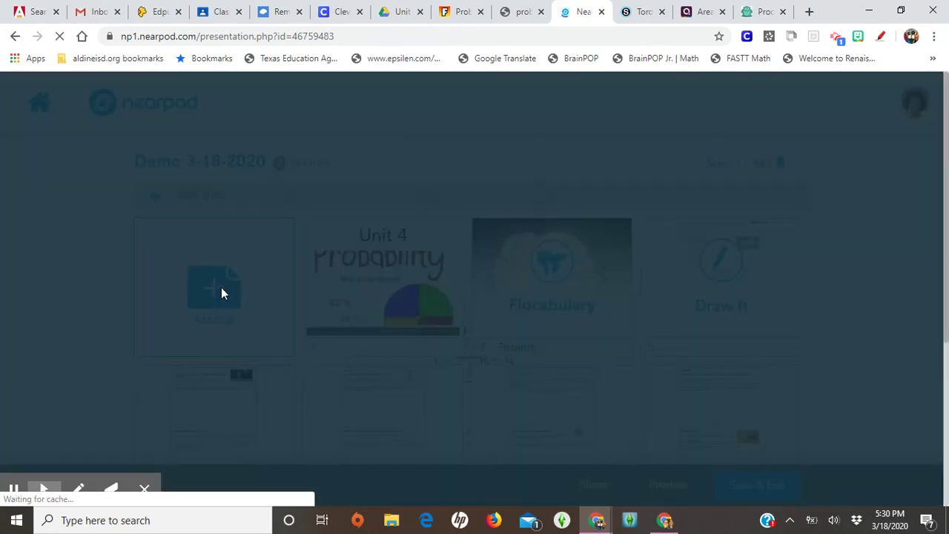
{"action": "left_click", "coordinate": [599, 313]}
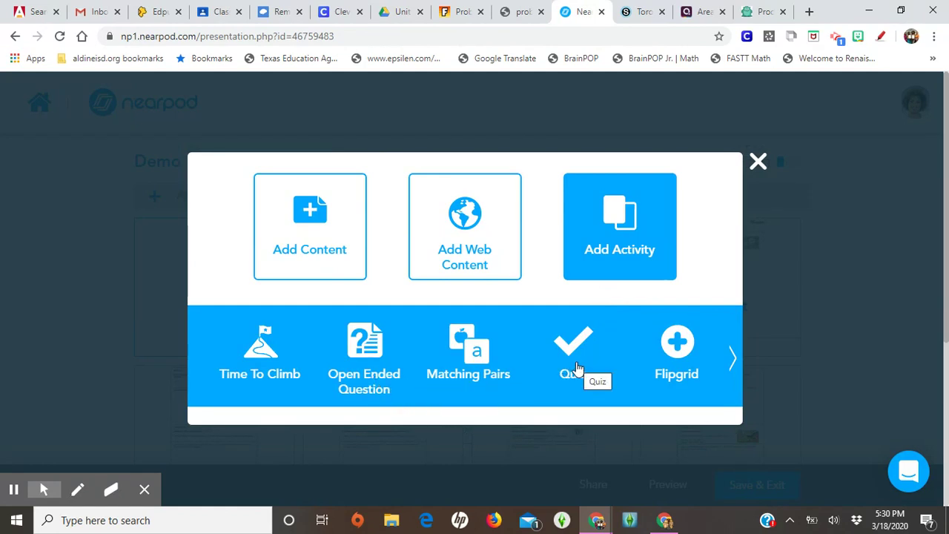
{"action": "left_click", "coordinate": [734, 361]}
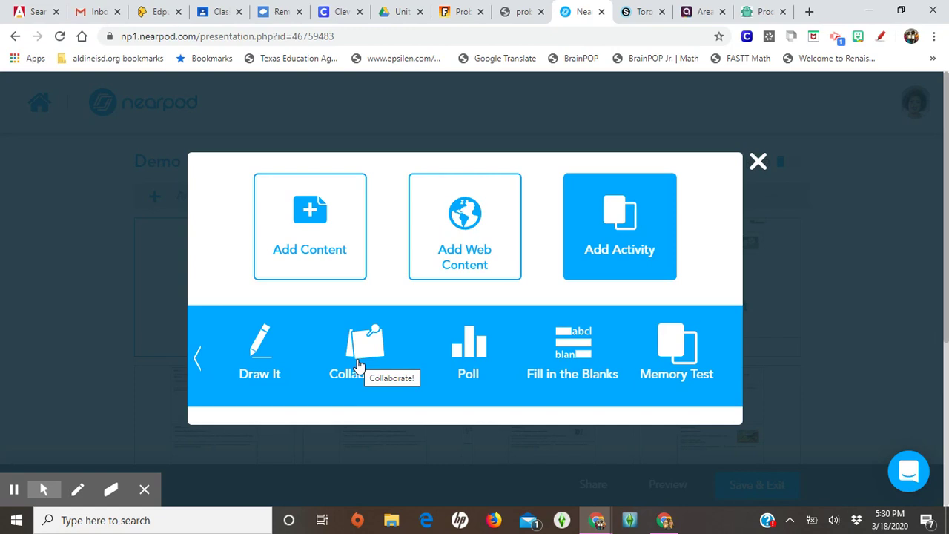
{"action": "left_click", "coordinate": [196, 362]}
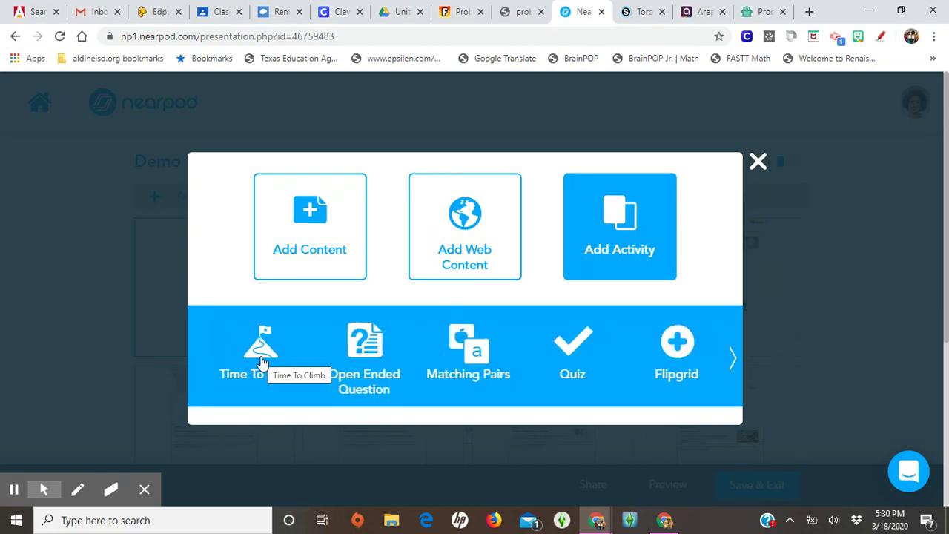
{"action": "left_click", "coordinate": [733, 358]}
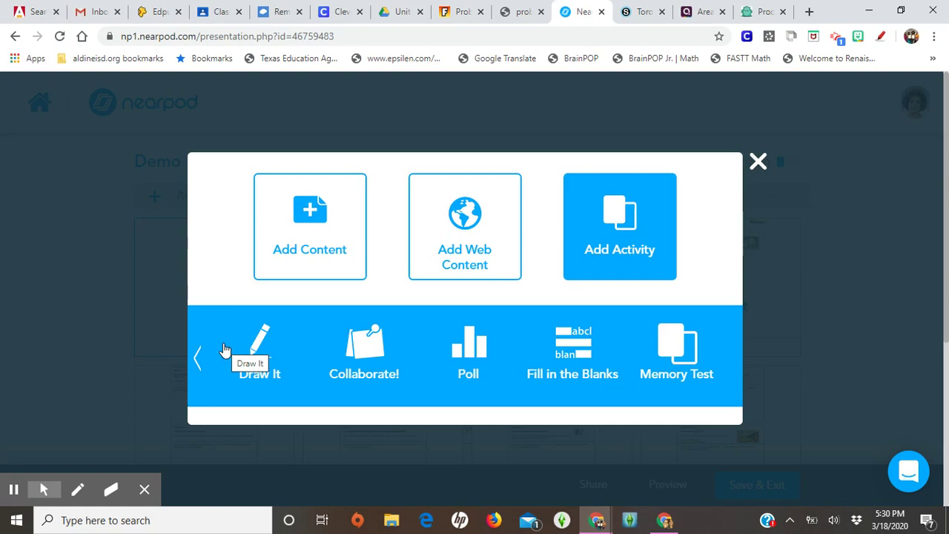
{"action": "left_click", "coordinate": [200, 362]}
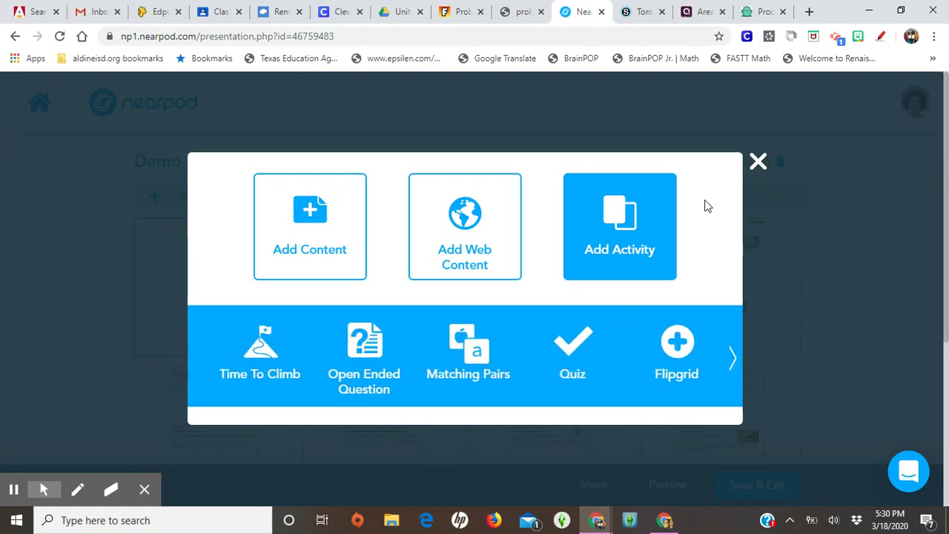
{"action": "left_click", "coordinate": [757, 166]}
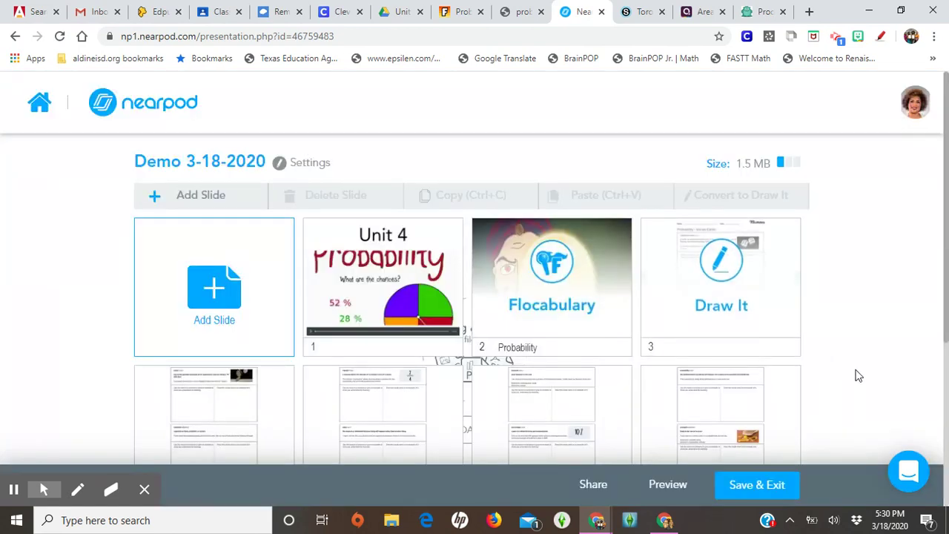
Save & Exit the Demo 3-18-2020 lesson and find it at the top of My Lessons.
{"action": "scroll", "coordinate": [875, 357], "scroll_direction": "down", "scroll_amount": 2}
{"action": "scroll", "coordinate": [874, 356], "scroll_direction": "down", "scroll_amount": 1}
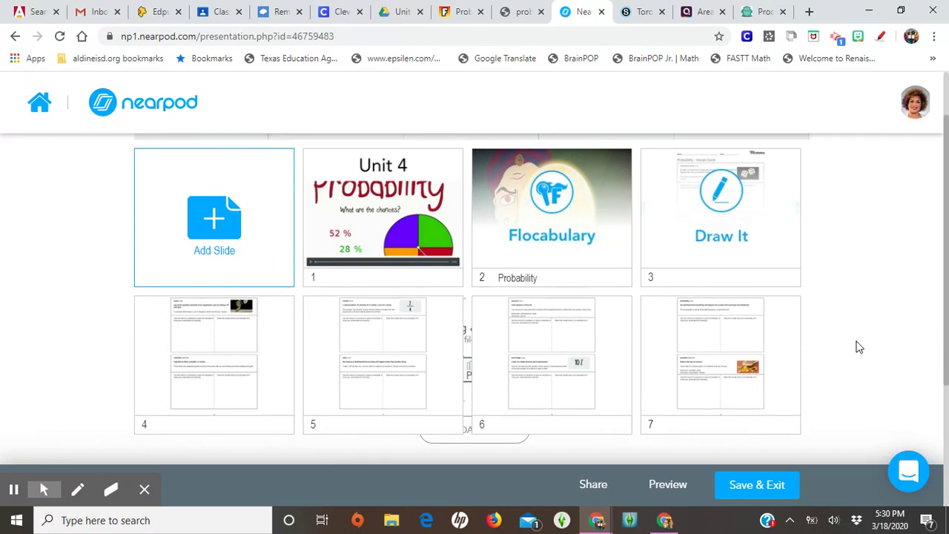
{"action": "left_click", "coordinate": [742, 485]}
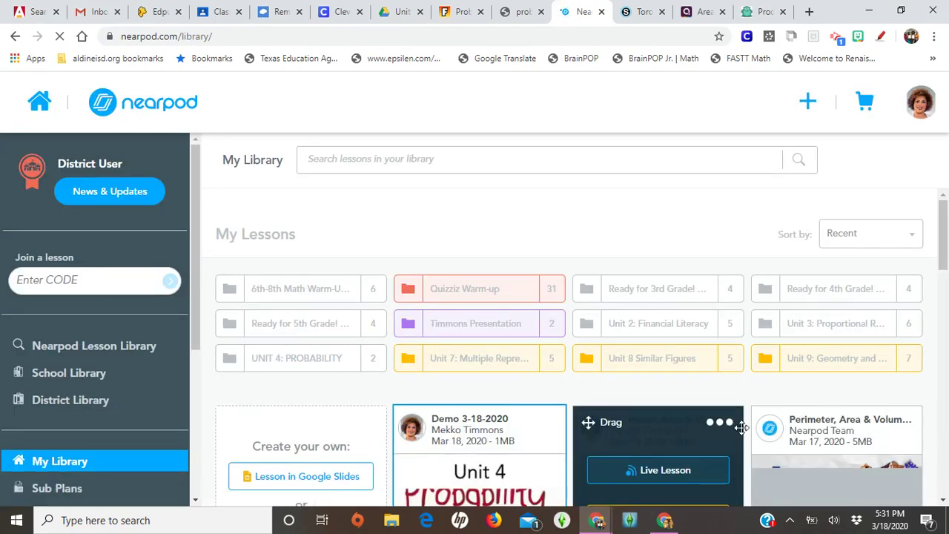
{"action": "scroll", "coordinate": [401, 451], "scroll_direction": "down", "scroll_amount": 1}
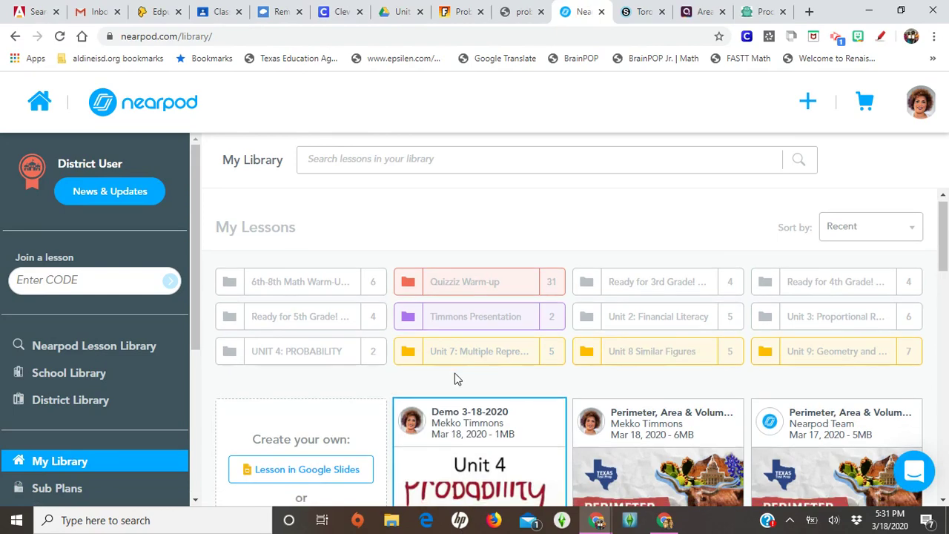
{"action": "scroll", "coordinate": [489, 359], "scroll_direction": "down", "scroll_amount": 1}
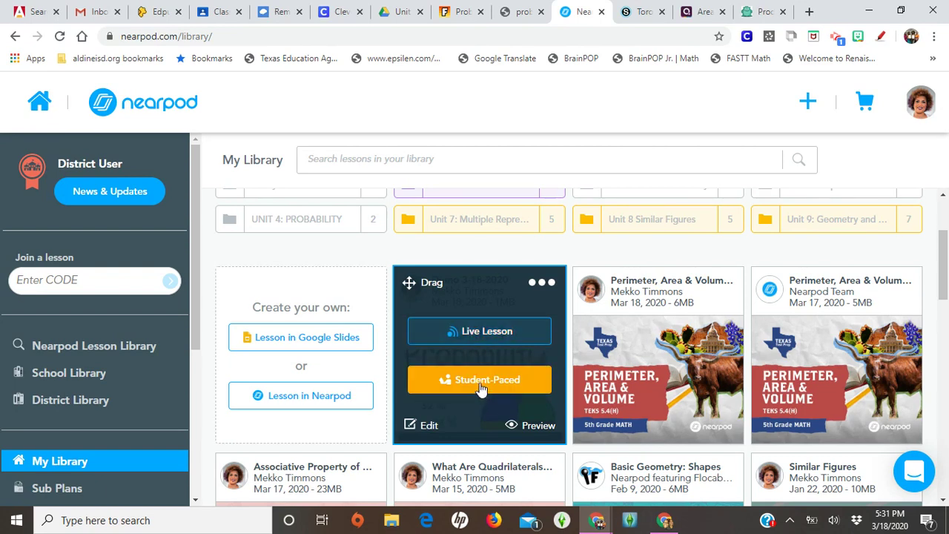
Launch a student-paced session with a 29-day join code, show its link, and share to Google Classroom.
{"action": "left_click", "coordinate": [480, 383]}
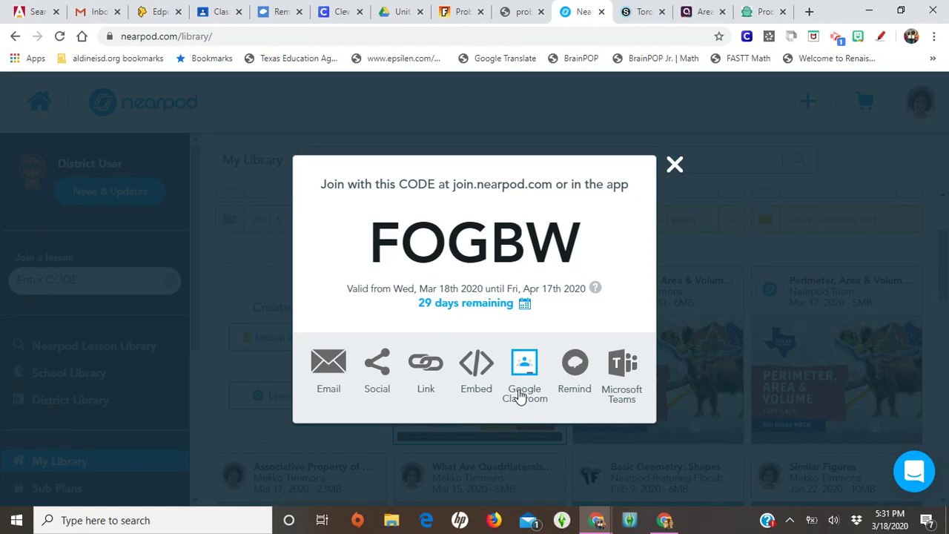
{"action": "left_click", "coordinate": [426, 397]}
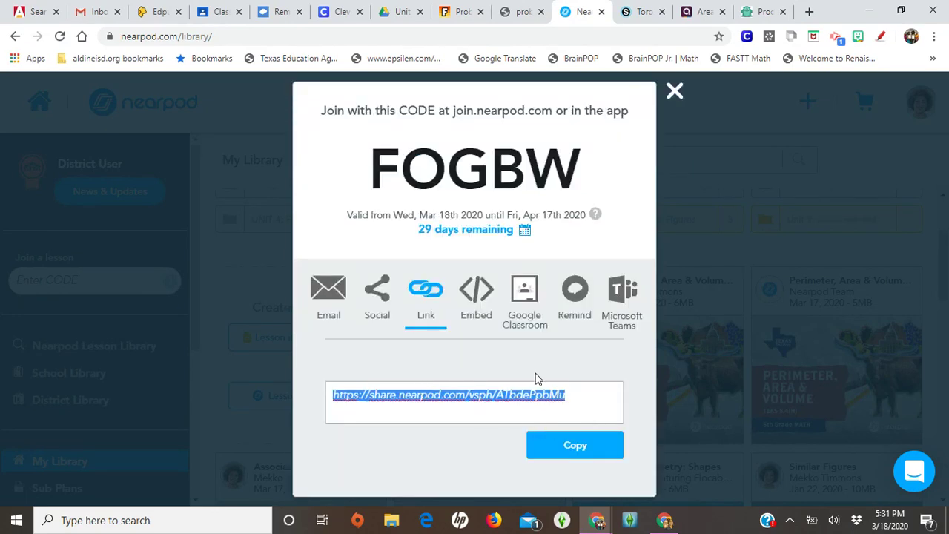
{"action": "left_click", "coordinate": [525, 297]}
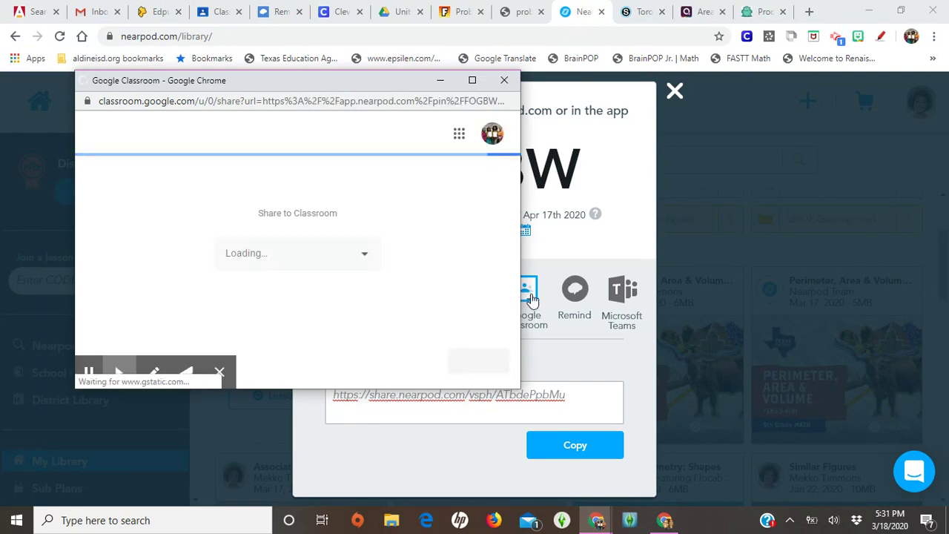
Share to the 3rd Period class as a new assignment and continue to the assignment form.
{"action": "left_click", "coordinate": [363, 259]}
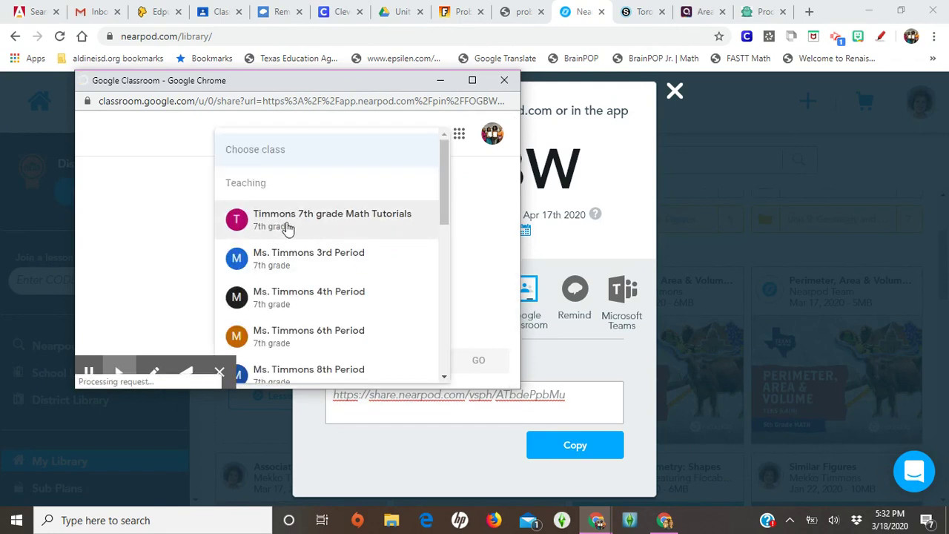
{"action": "left_click", "coordinate": [306, 264]}
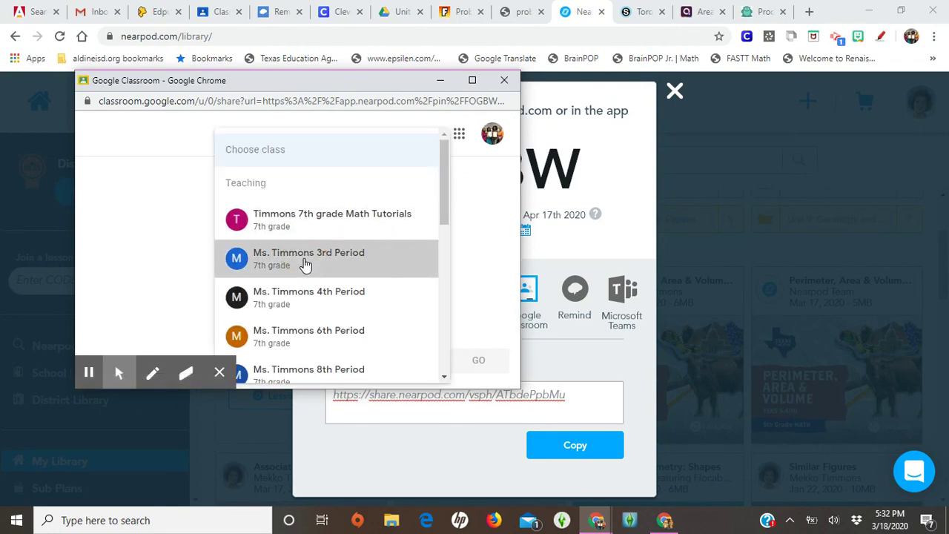
{"action": "left_click", "coordinate": [364, 318]}
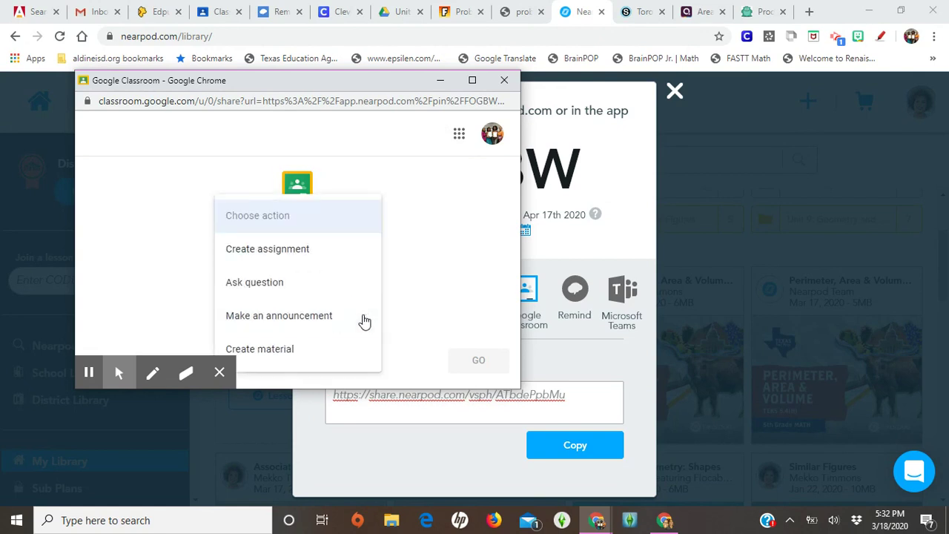
{"action": "left_click", "coordinate": [303, 255]}
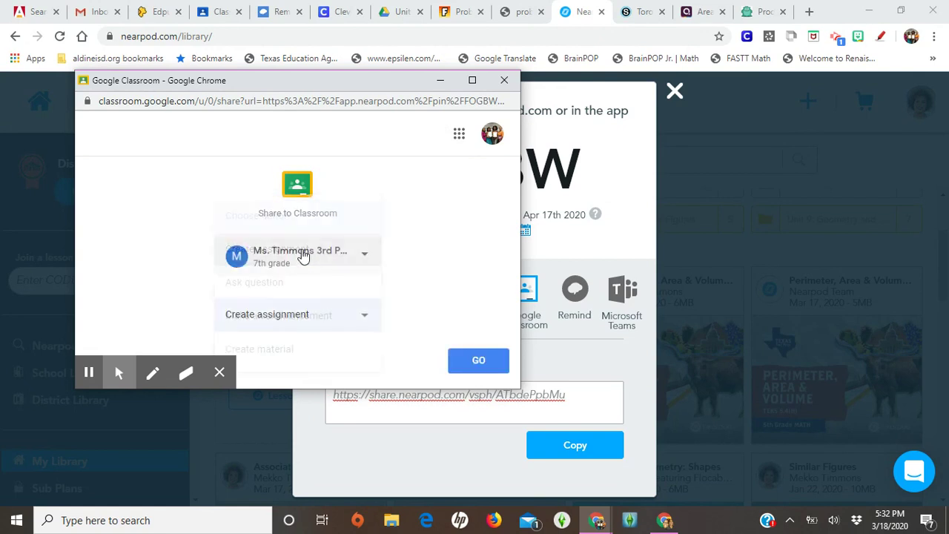
{"action": "left_click", "coordinate": [460, 361]}
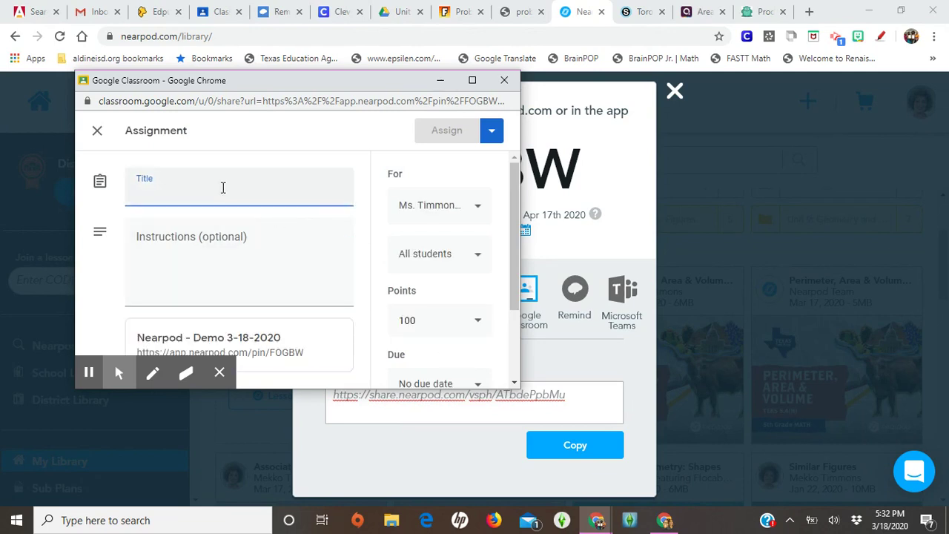
Title the assignment 'demo 3-18-2020' and also assign it to 4th, 6th, 8th, 1st and the last listed class.
{"action": "type", "text": "demo 3-18-2020"}
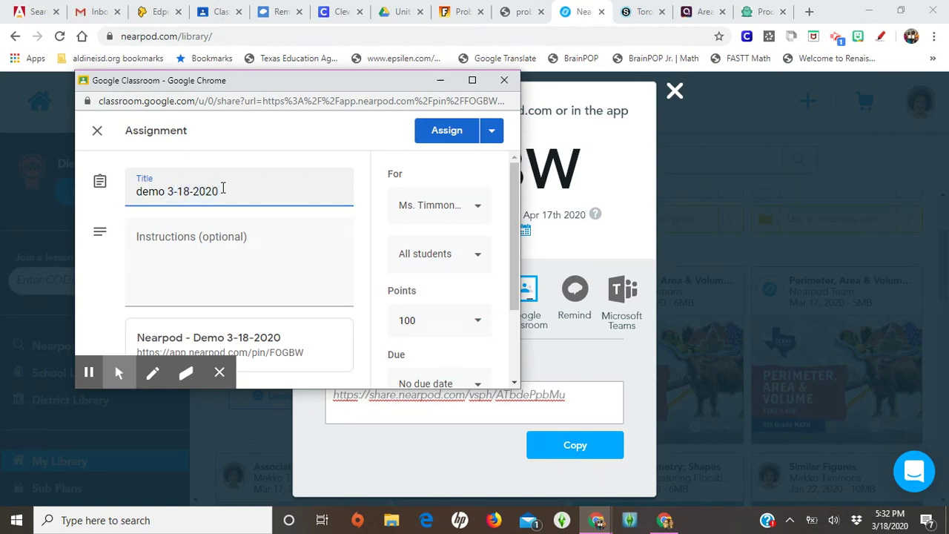
{"action": "left_click", "coordinate": [478, 207]}
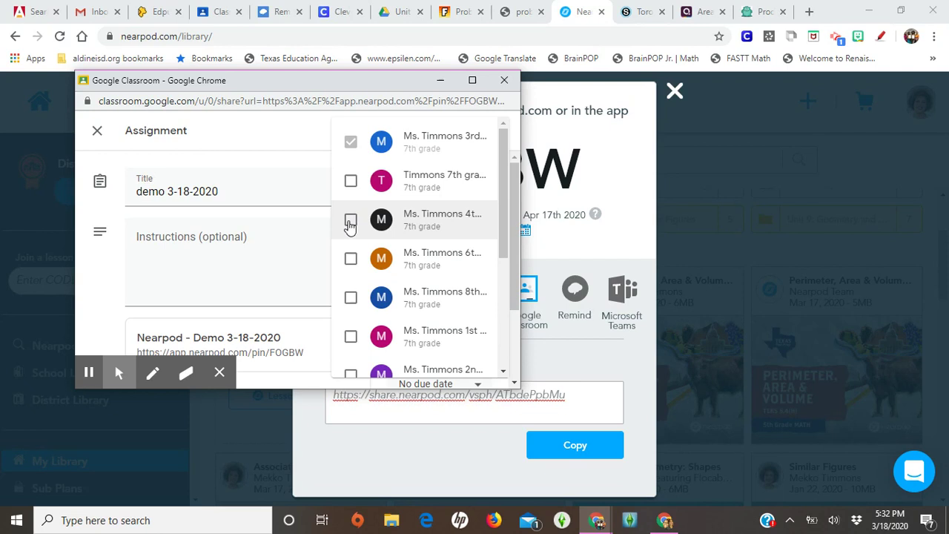
{"action": "left_click", "coordinate": [350, 223]}
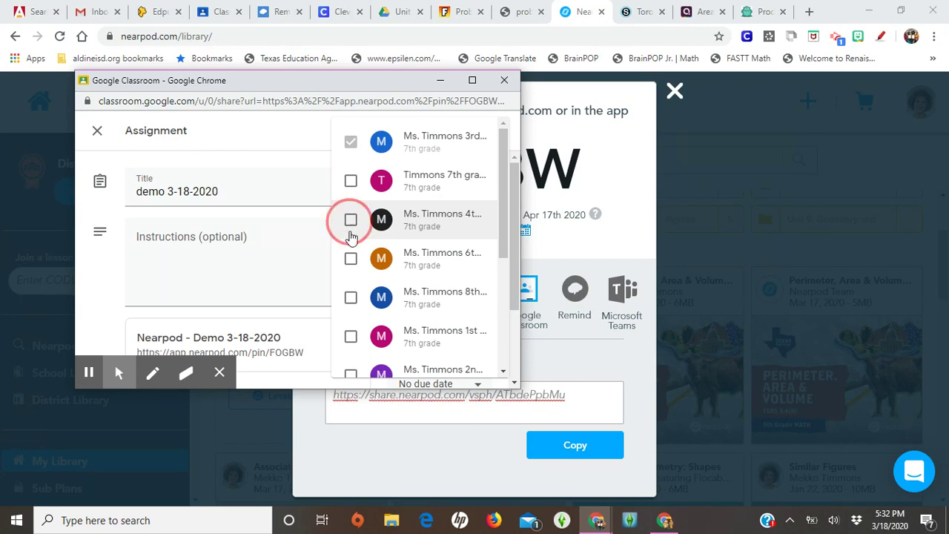
{"action": "left_click", "coordinate": [351, 259]}
{"action": "left_click", "coordinate": [351, 298]}
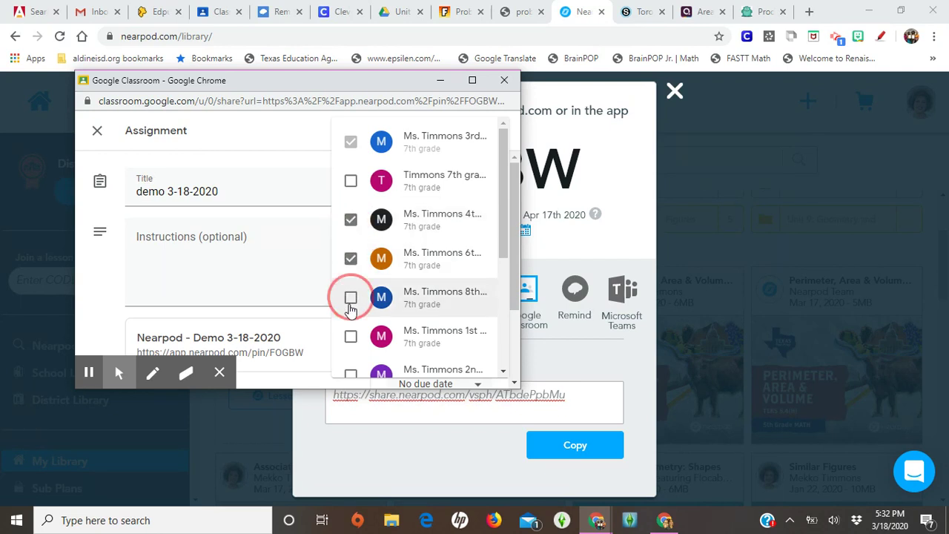
{"action": "left_click", "coordinate": [351, 337]}
{"action": "scroll", "coordinate": [354, 371], "scroll_direction": "down", "scroll_amount": 1}
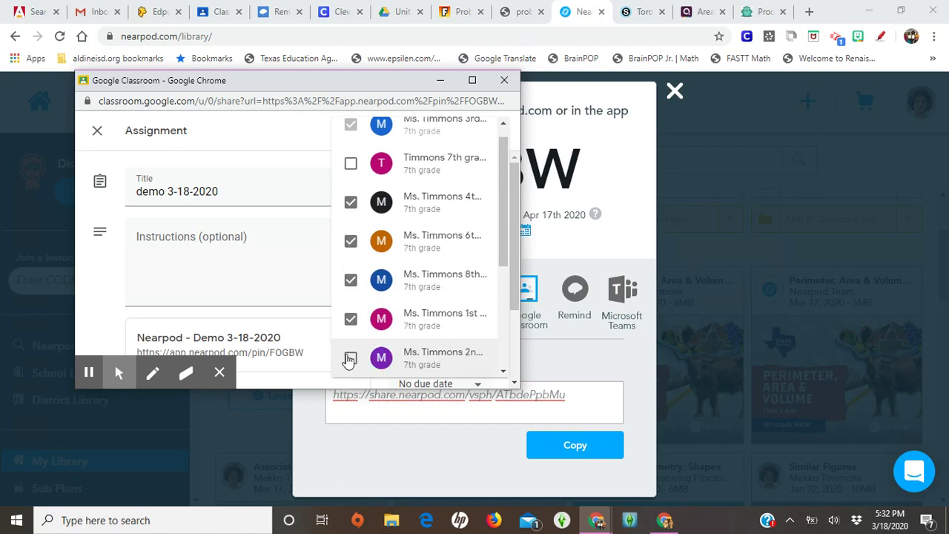
{"action": "left_click", "coordinate": [351, 357]}
{"action": "left_click", "coordinate": [306, 250]}
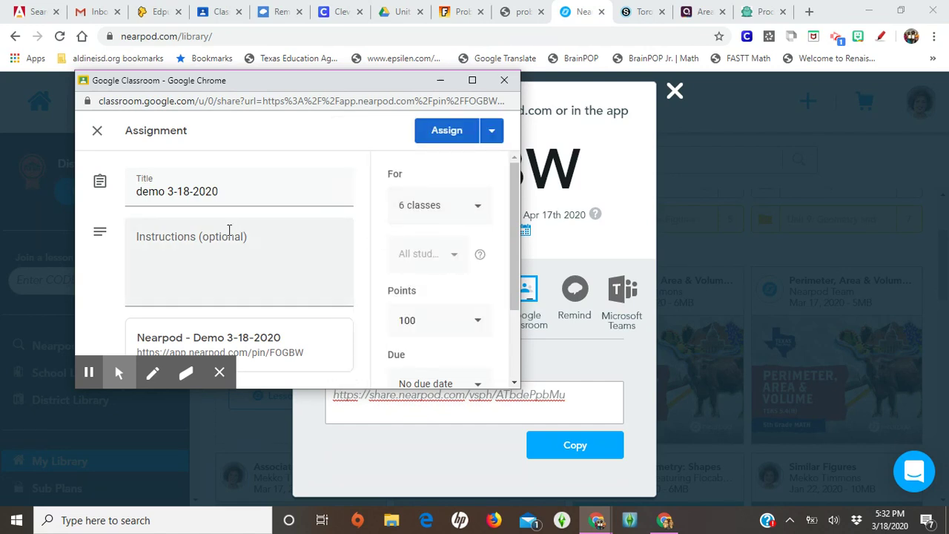
Leave the assignment with no due date and review the topic list.
{"action": "scroll", "coordinate": [493, 302], "scroll_direction": "down", "scroll_amount": 3}
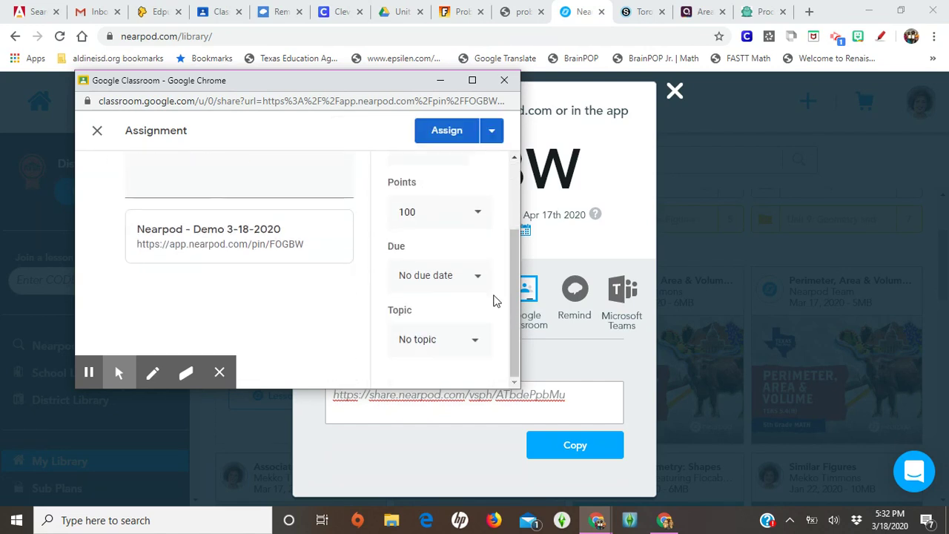
{"action": "left_click", "coordinate": [477, 280]}
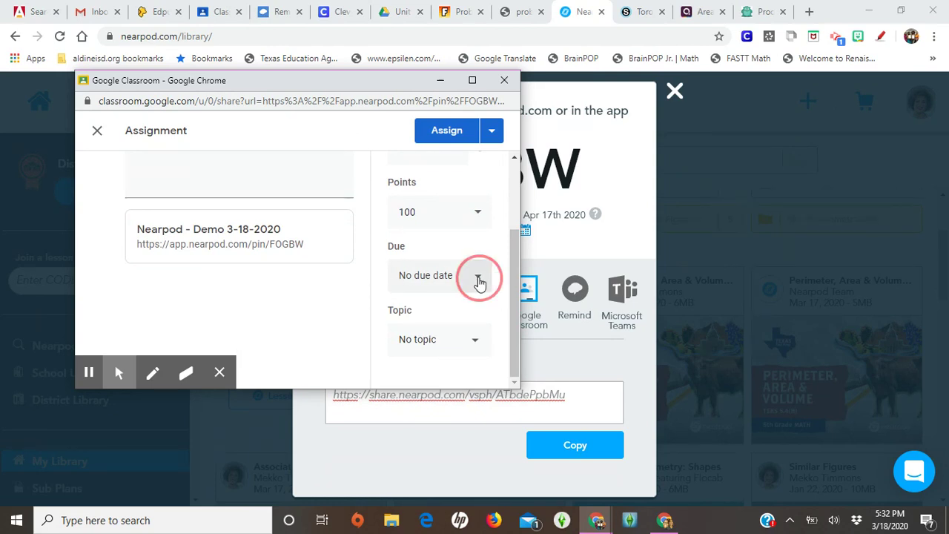
{"action": "left_click", "coordinate": [499, 271]}
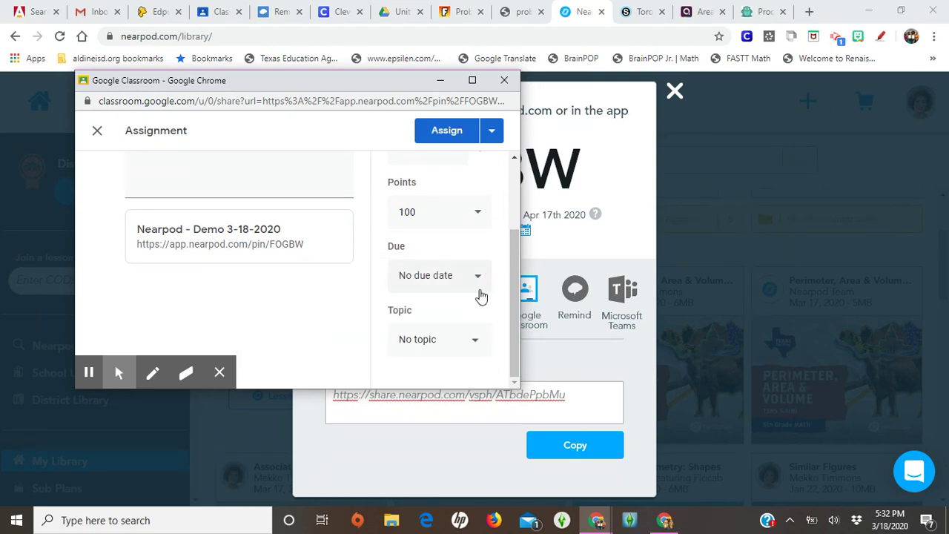
{"action": "left_click", "coordinate": [479, 341]}
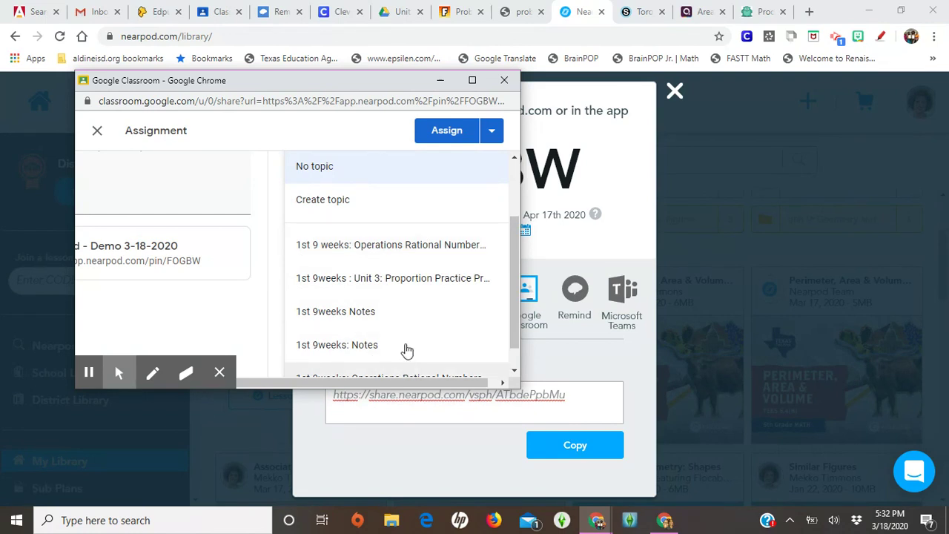
{"action": "scroll", "coordinate": [358, 205], "scroll_direction": "down", "scroll_amount": 5}
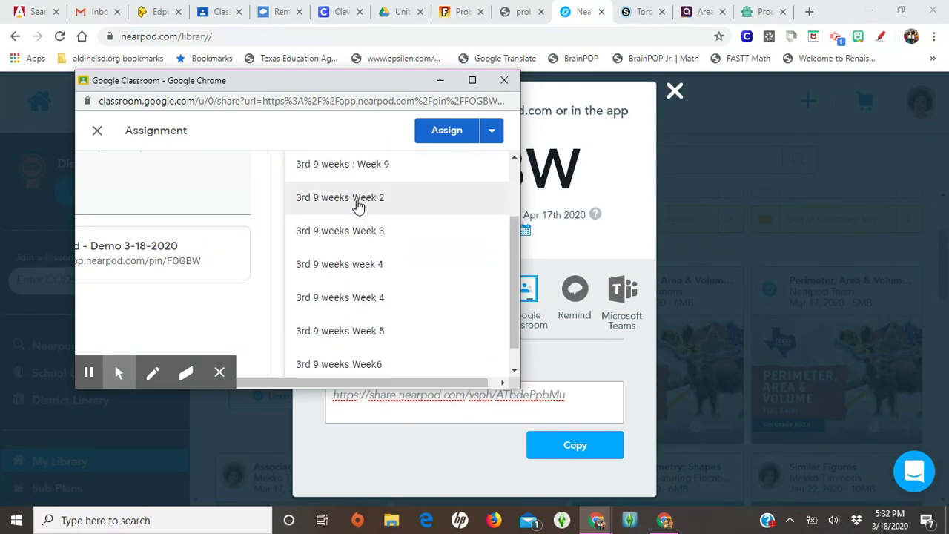
{"action": "scroll", "coordinate": [358, 206], "scroll_direction": "up", "scroll_amount": 5}
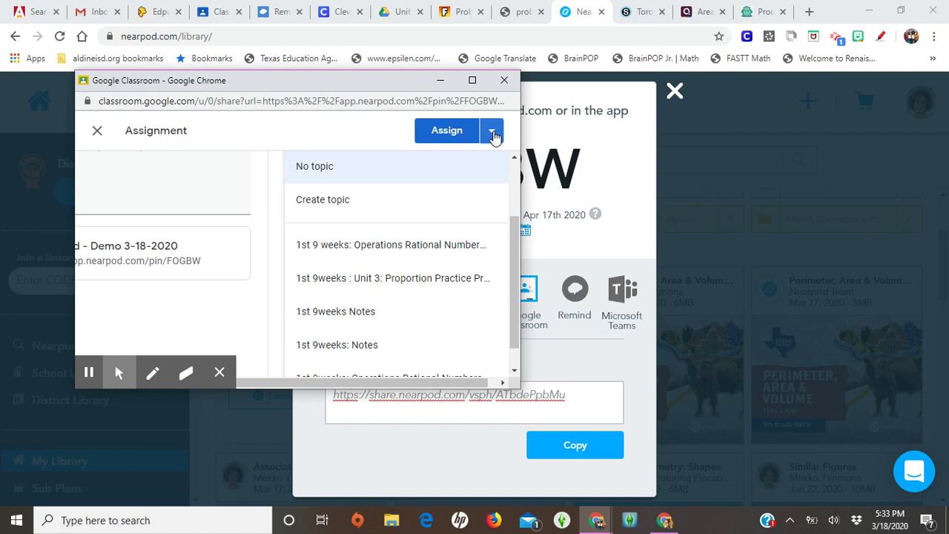
Discard the Google Classroom assignment draft from the Assign options.
{"action": "left_click", "coordinate": [494, 136]}
{"action": "left_click", "coordinate": [492, 134]}
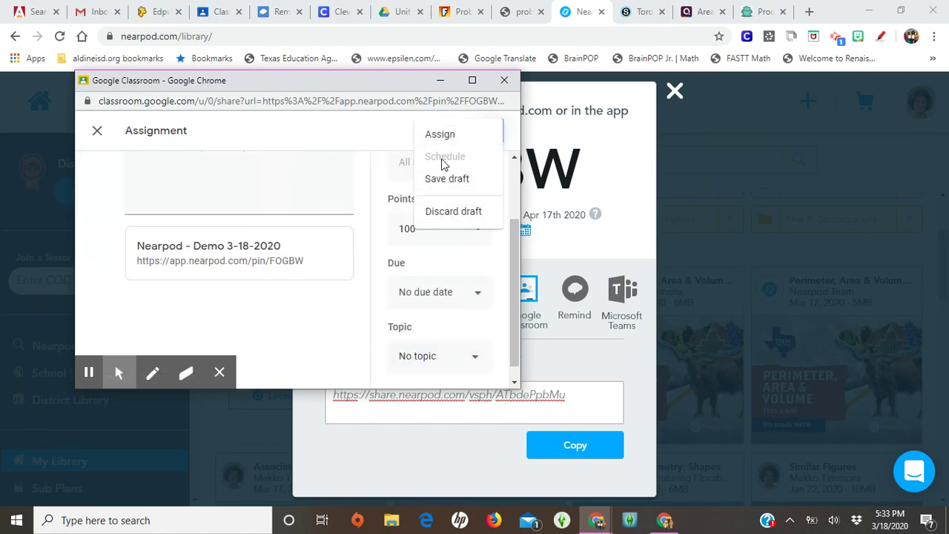
{"action": "left_click", "coordinate": [320, 134]}
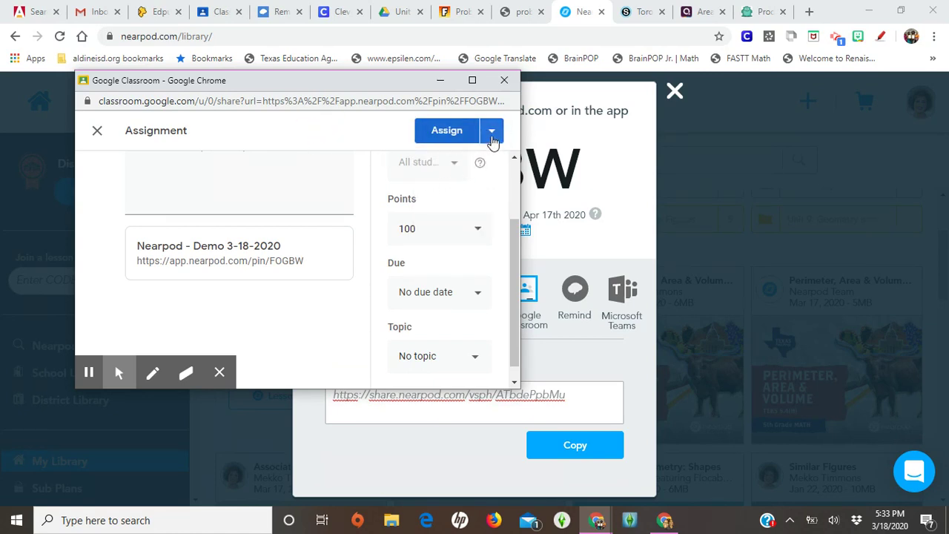
{"action": "left_click", "coordinate": [491, 136]}
{"action": "left_click", "coordinate": [436, 212]}
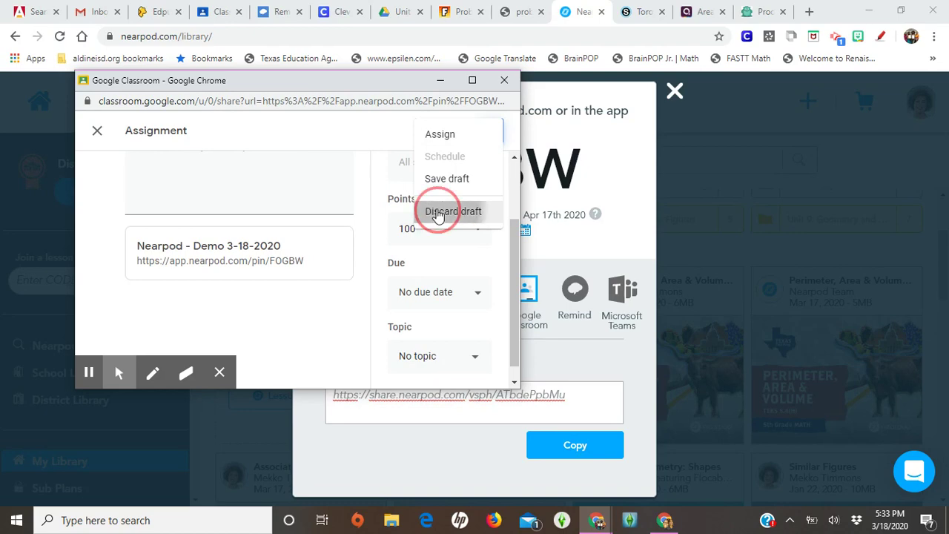
Close the Classroom window and the Nearpod share dialog to return to My Library.
{"action": "left_click", "coordinate": [504, 80]}
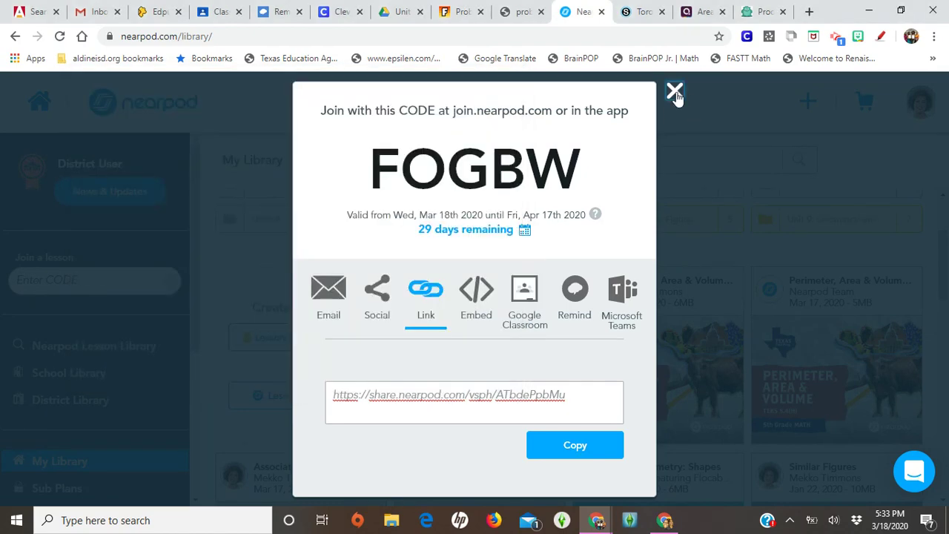
{"action": "left_click", "coordinate": [674, 91]}
{"action": "mouse_move", "coordinate": [509, 399]}
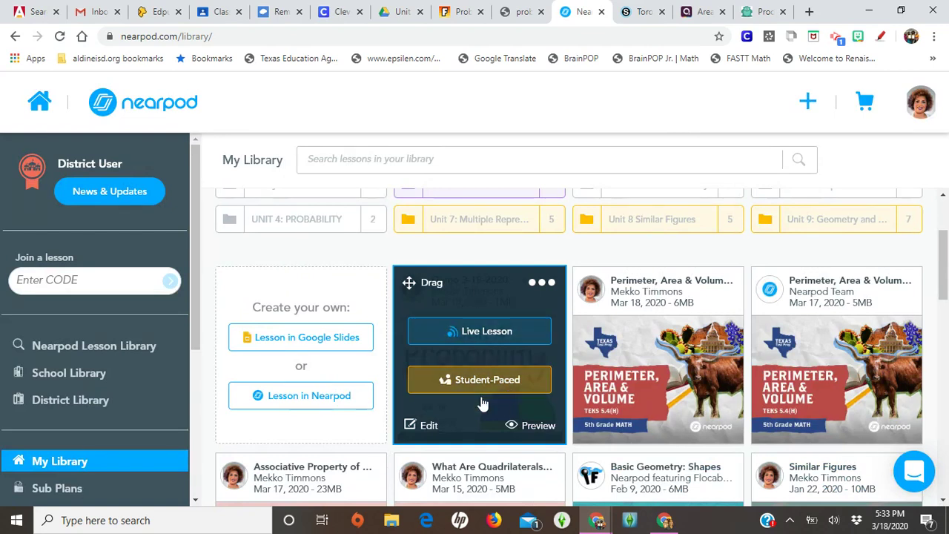